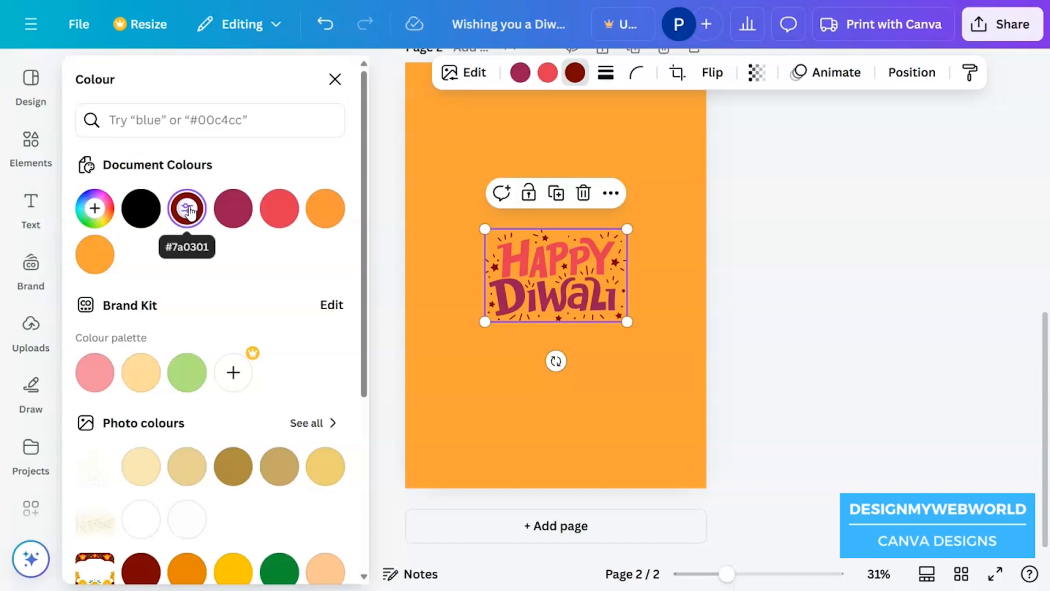
- Shrink the Happy Diwali graphic and place it centred near the upper edge of page 2
left_click_drag(627, 317, 575, 148)
left_click(652, 303)
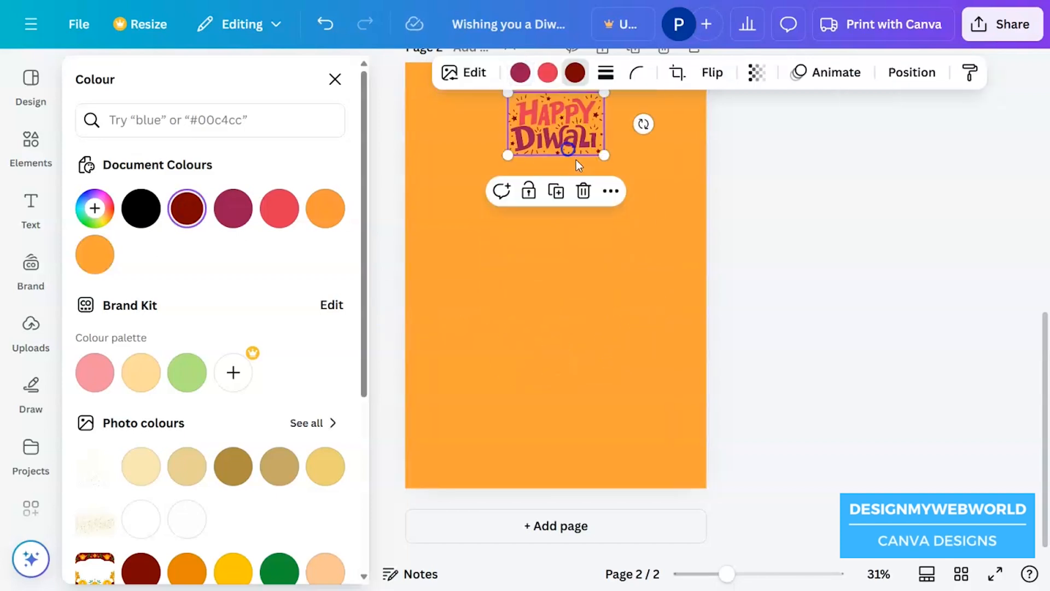
left_click(681, 268)
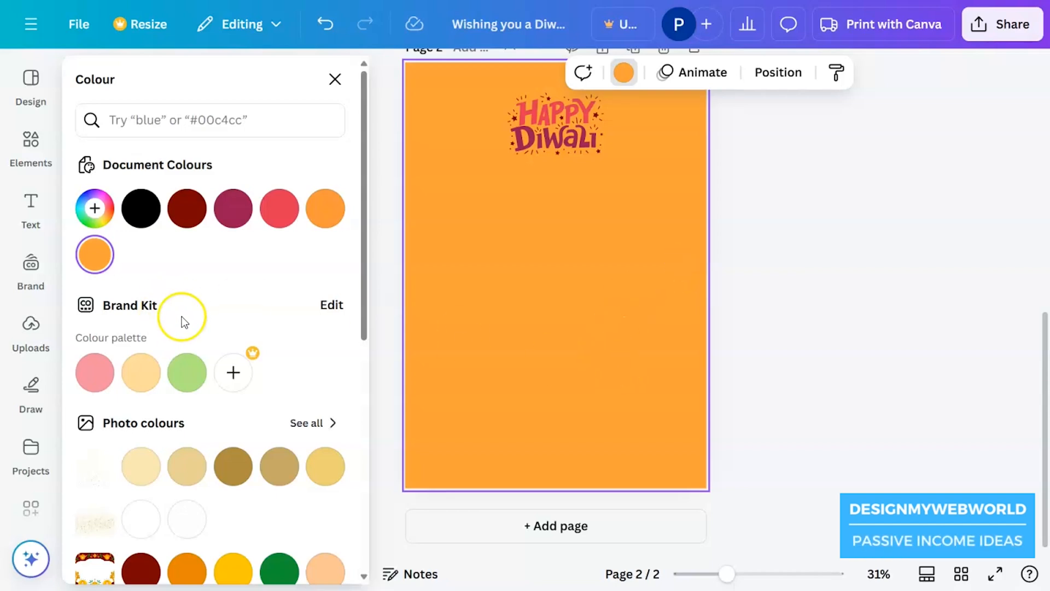
- Enlarge the Happy Diwali graphic to about half the page width and keep it centred near the page's upper edge
left_click(606, 150)
left_click_drag(610, 155, 621, 161)
left_click_drag(571, 135, 559, 128)
left_click_drag(611, 155, 627, 167)
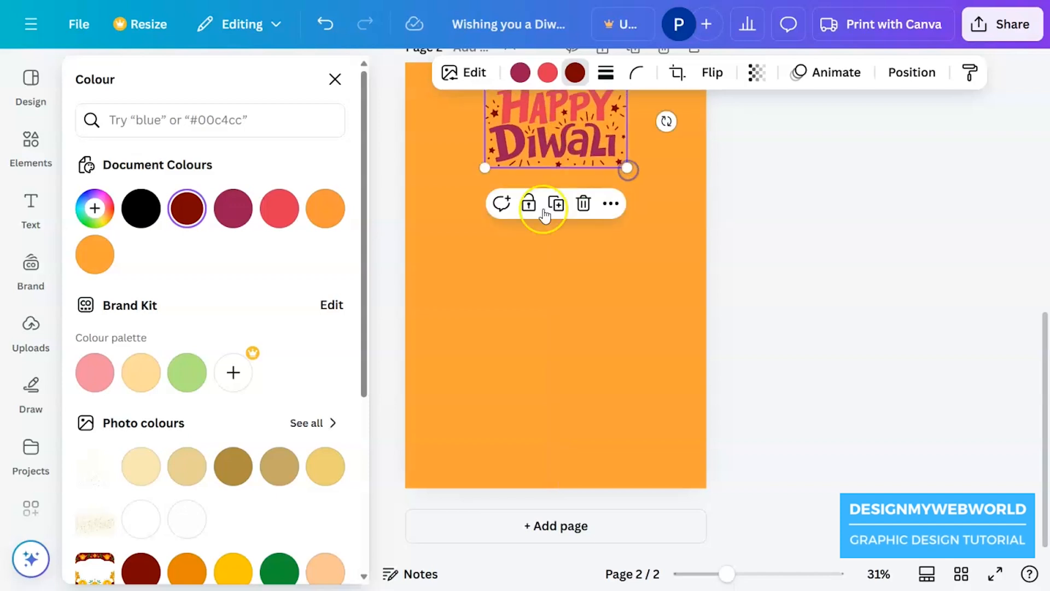
left_click(478, 257)
left_click(545, 127)
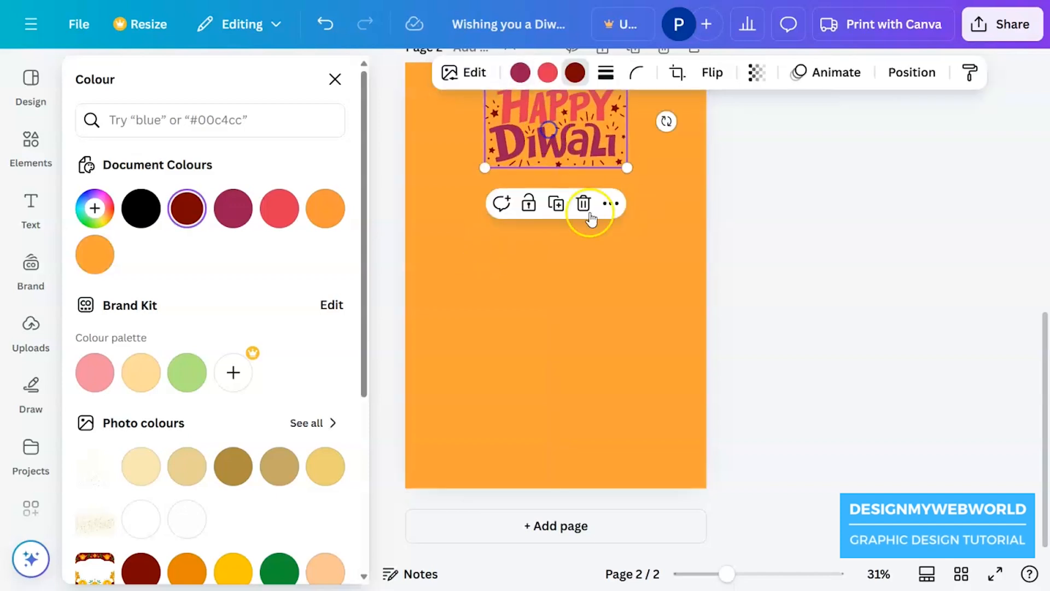
left_click(617, 236)
- Open the full frames collection in the elements library and look through its categories
left_click(49, 155)
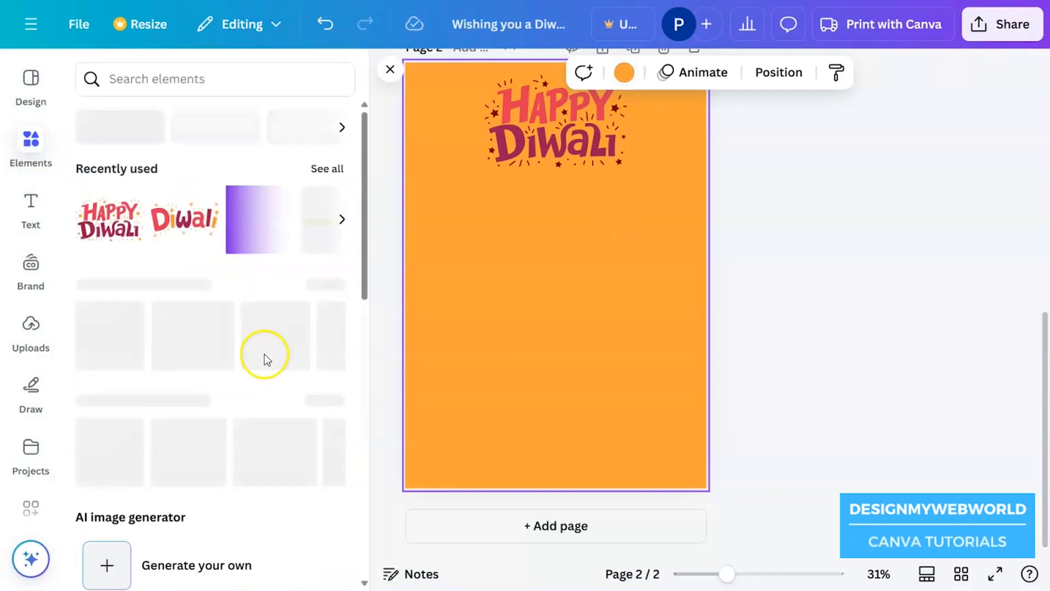
scroll(251, 360, "down", 20)
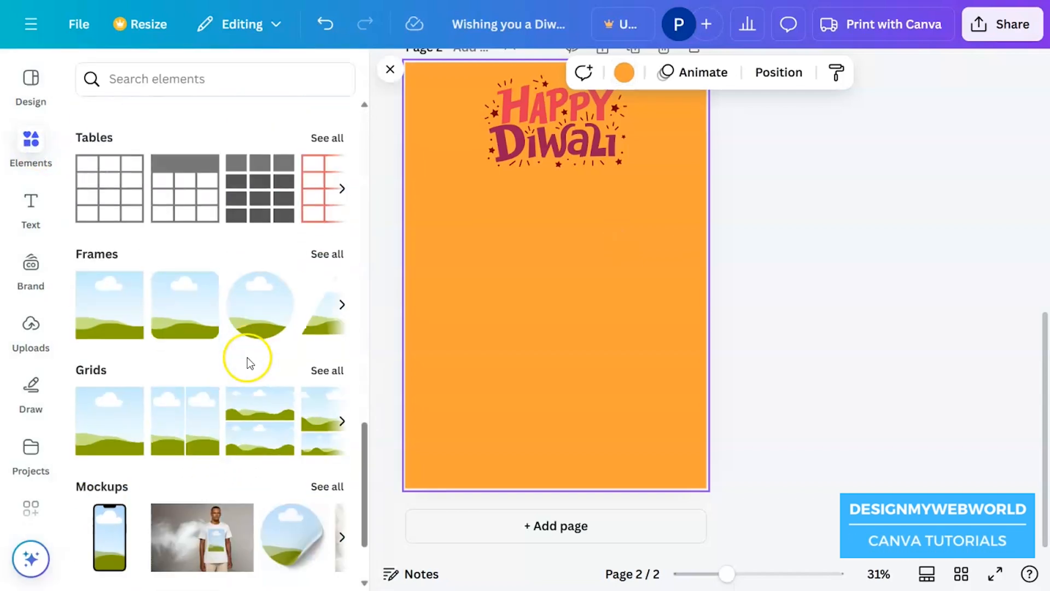
left_click(335, 254)
scroll(221, 418, "down", 10)
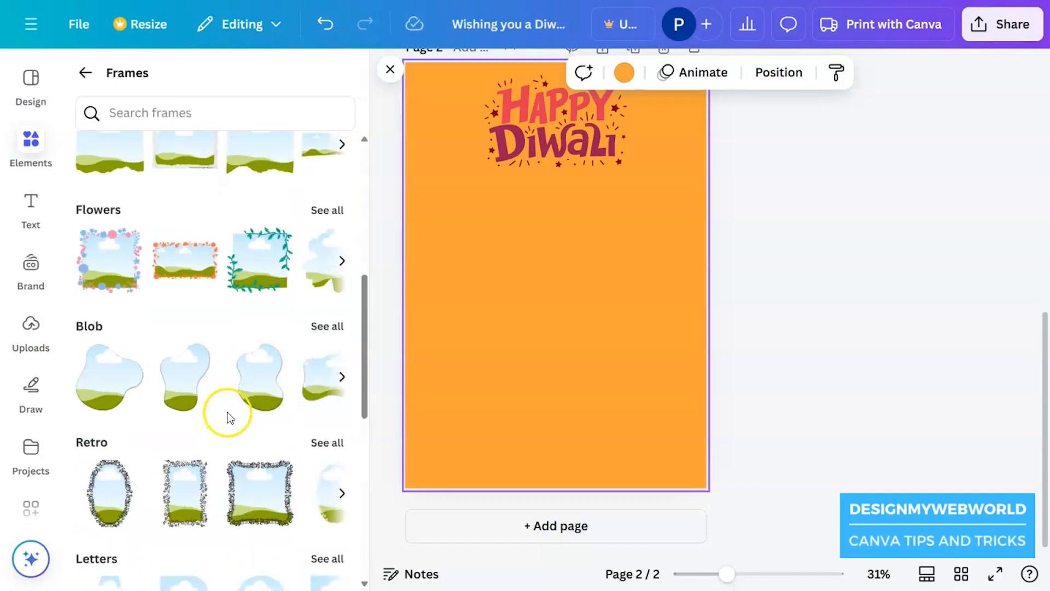
scroll(230, 418, "up", 10)
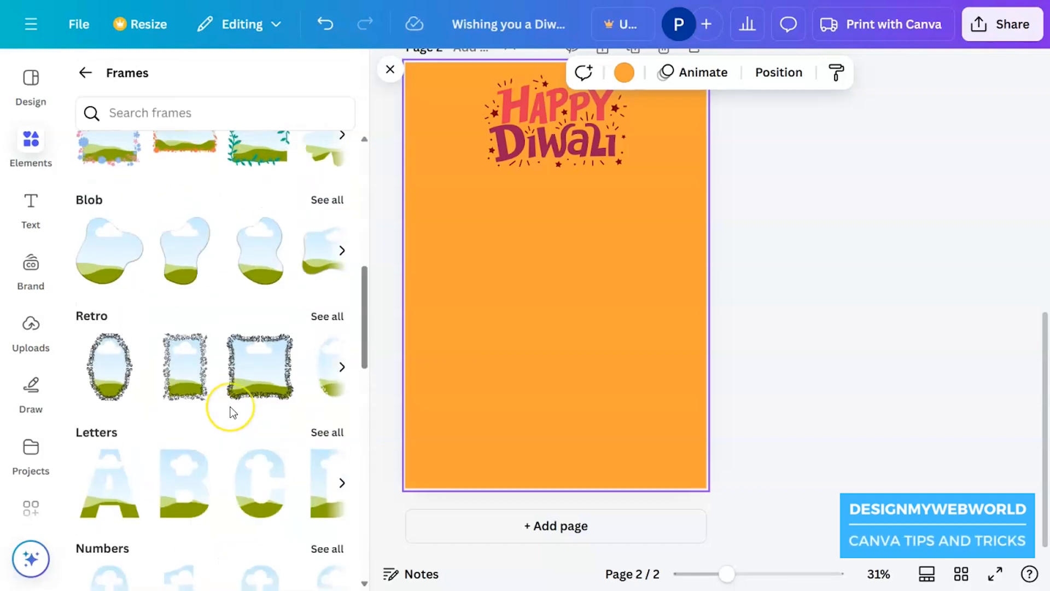
scroll(230, 413, "up", 3)
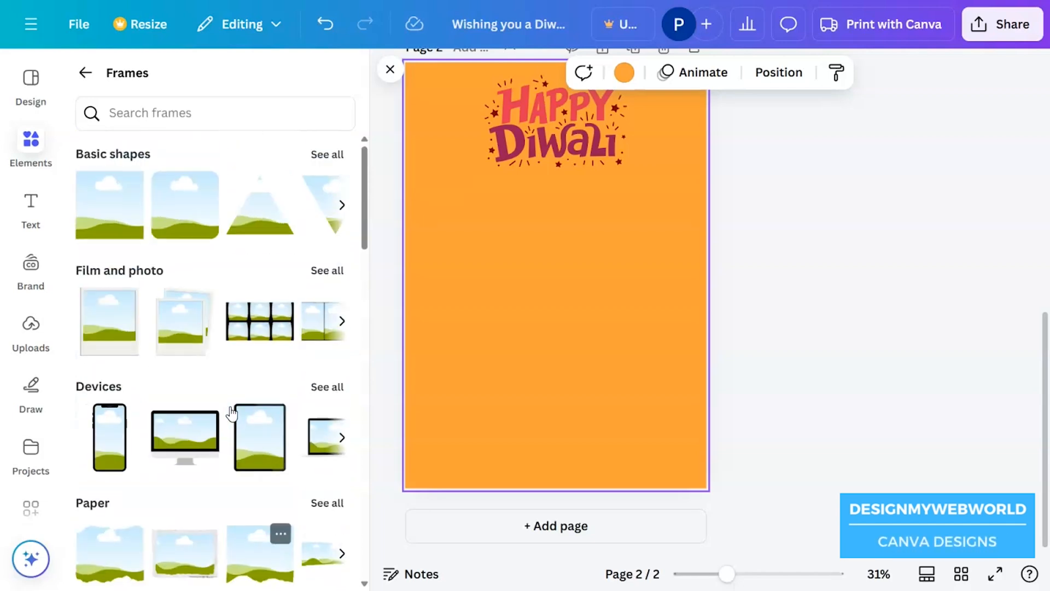
scroll(232, 414, "down", 6)
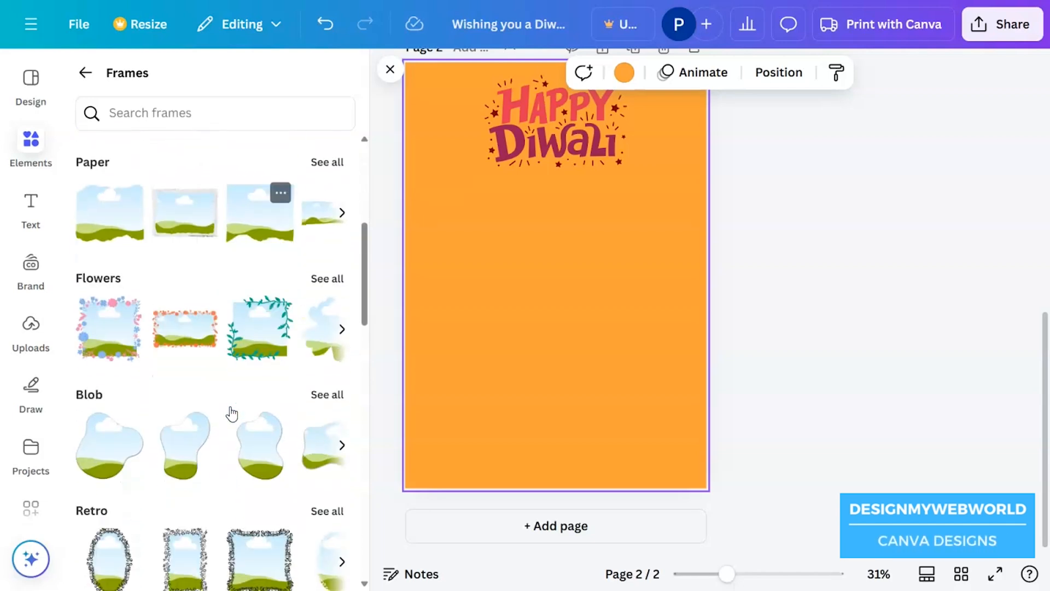
- Look through the Flowers frames for a suitable design, then return to the frame categories
left_click(330, 281)
scroll(331, 340, "down", 4)
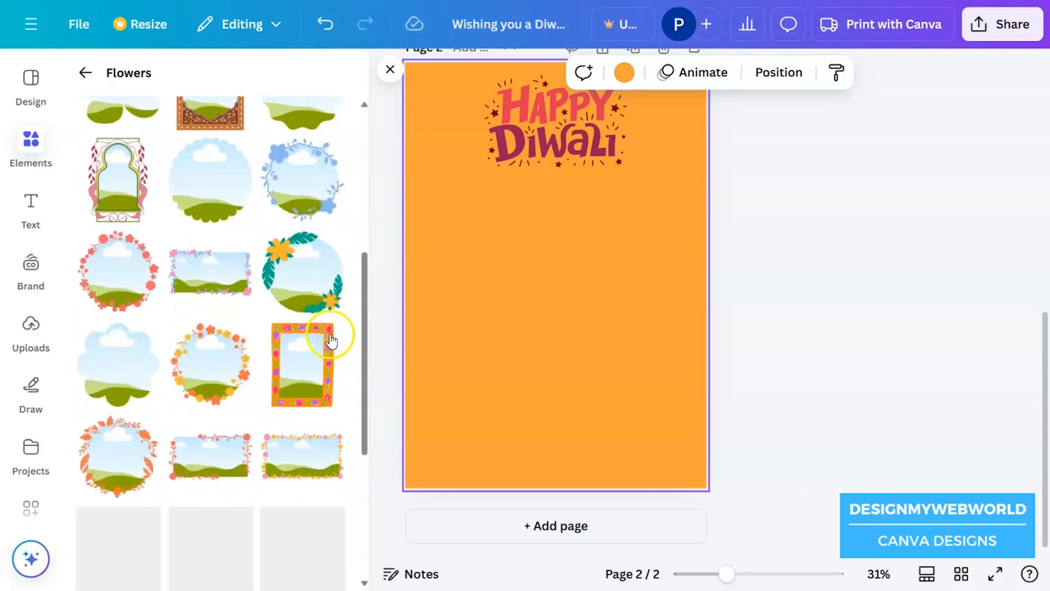
scroll(331, 340, "down", 10)
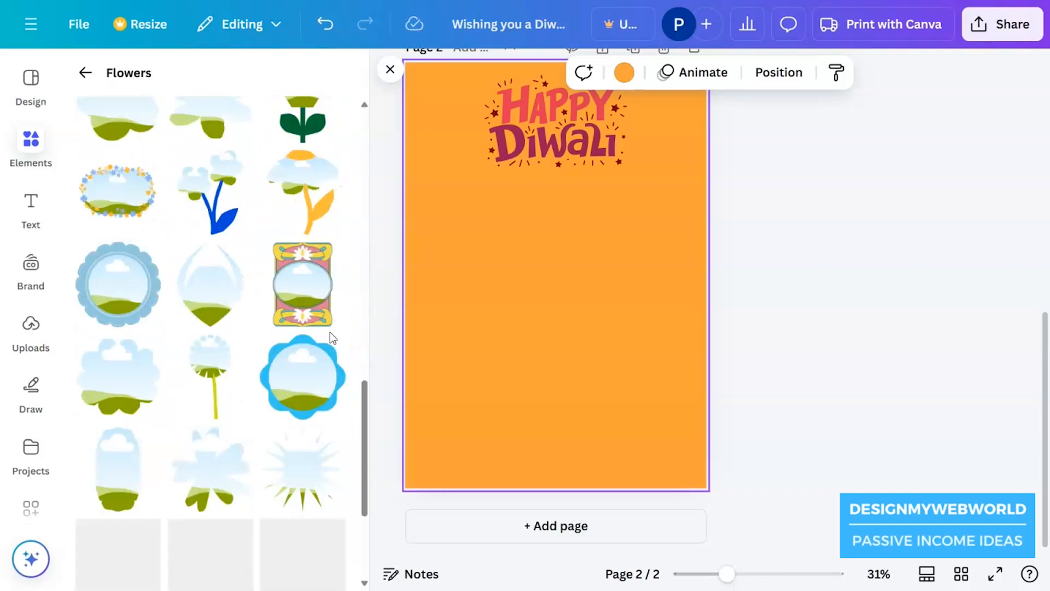
scroll(330, 332, "down", 4)
left_click(85, 72)
left_click(284, 357)
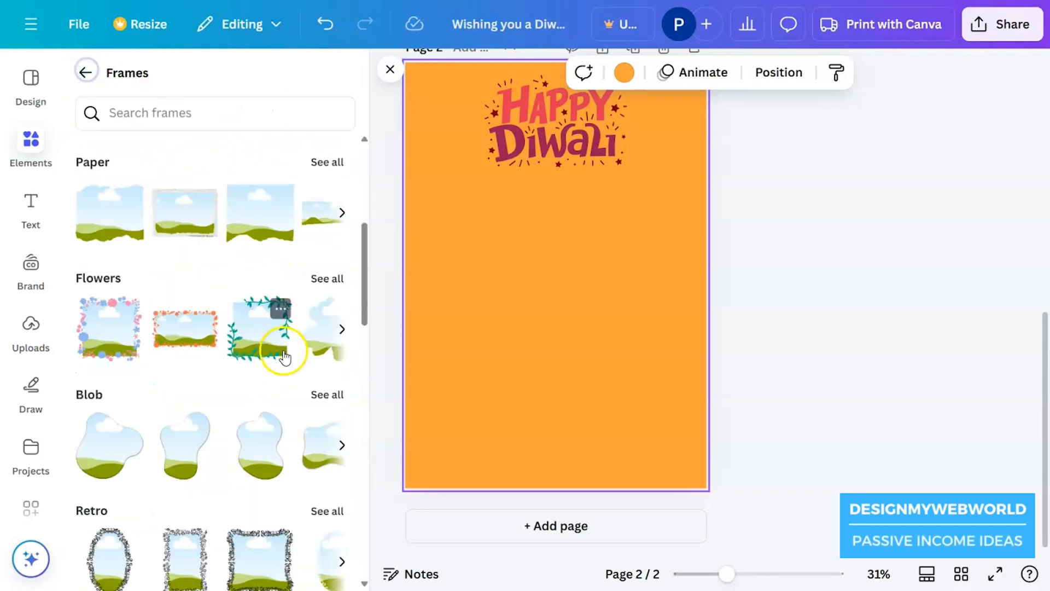
- Add the dark red Retro frame with flowers and diya lamps, enlarging it to about 80% of the page width below the greeting
scroll(285, 356, "down", 5)
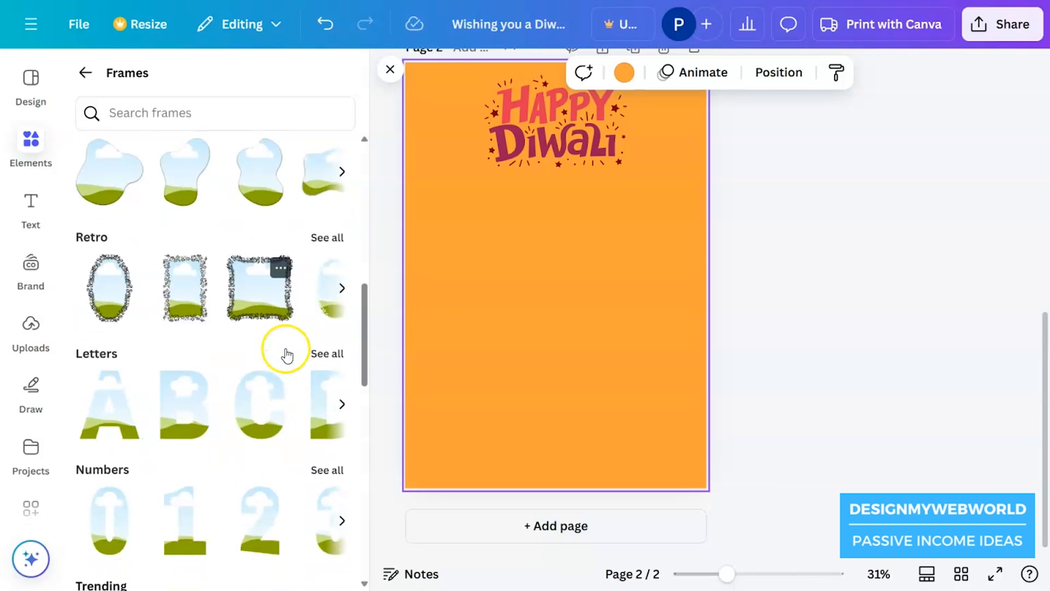
left_click(321, 237)
scroll(254, 339, "down", 7)
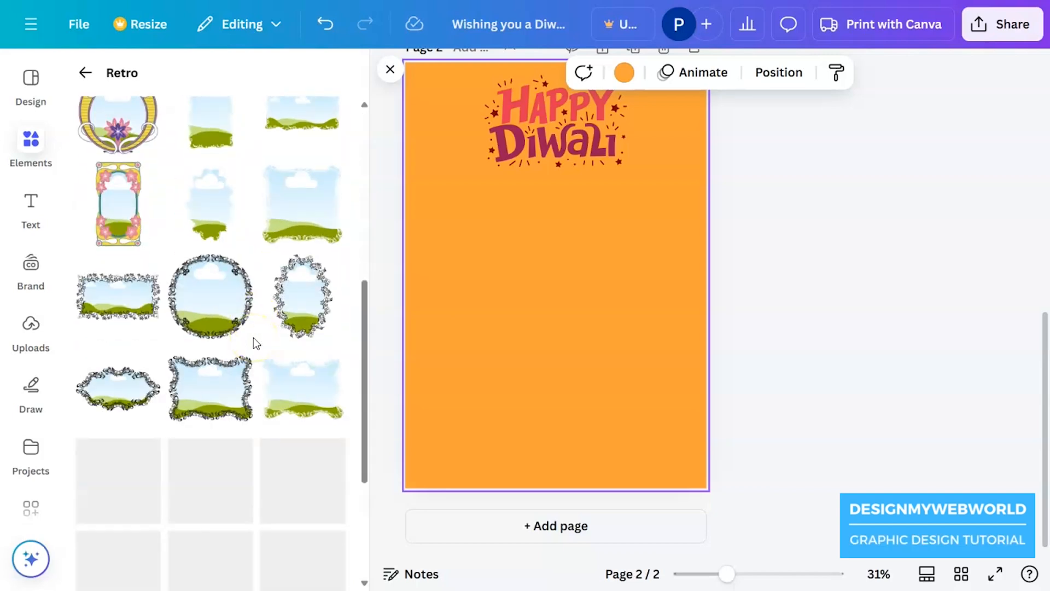
scroll(253, 337, "down", 8)
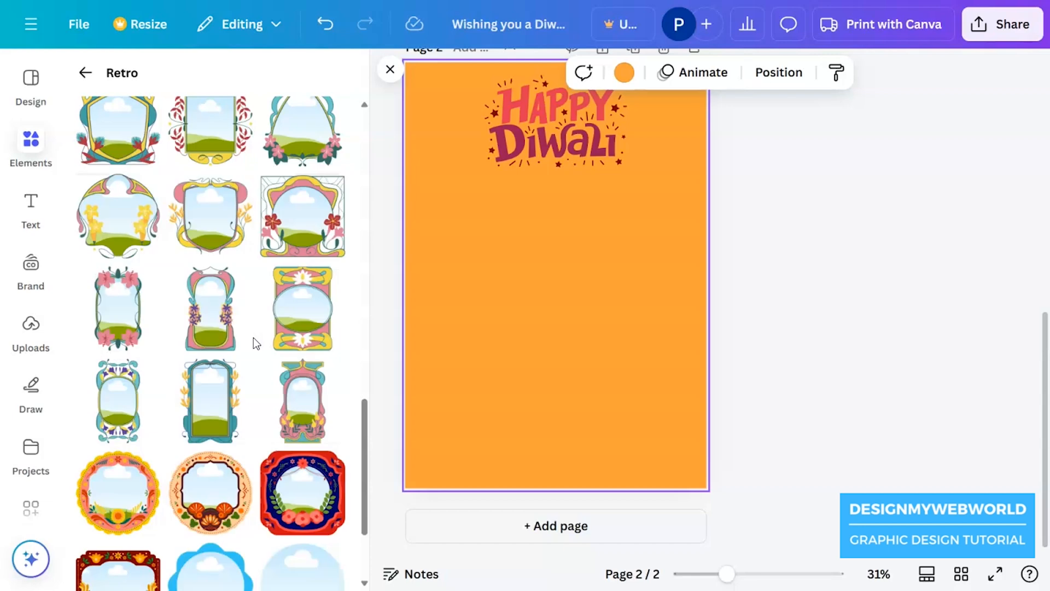
scroll(254, 337, "down", 3)
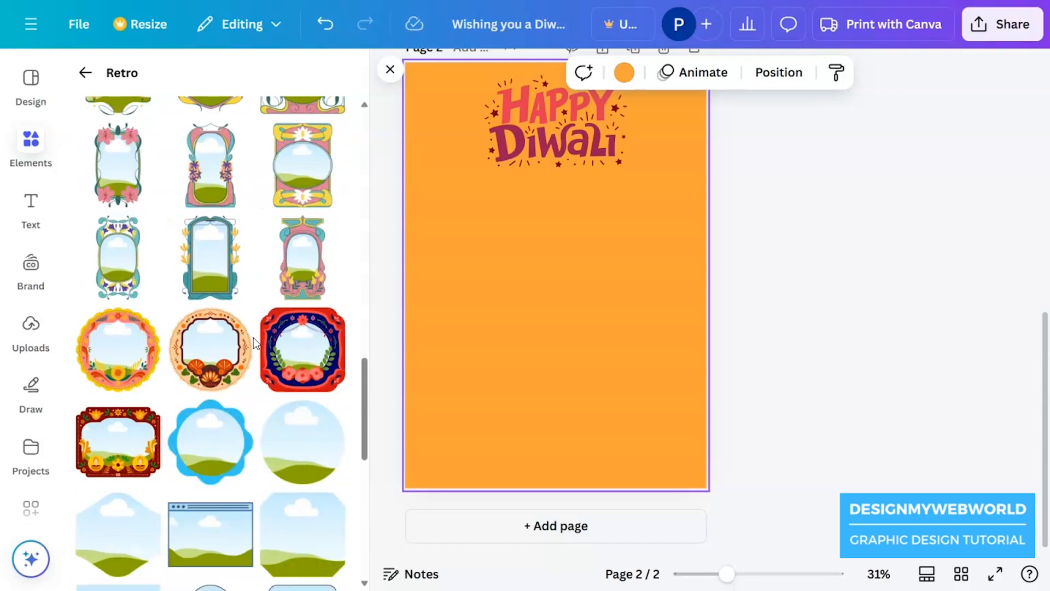
left_click(116, 444)
left_click_drag(628, 335, 691, 353)
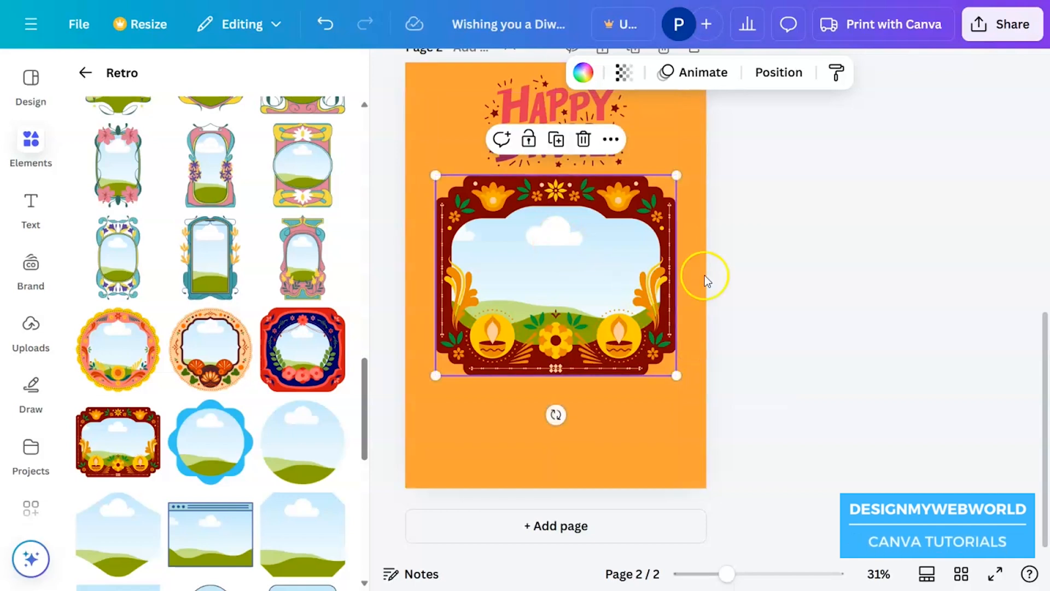
left_click(775, 268)
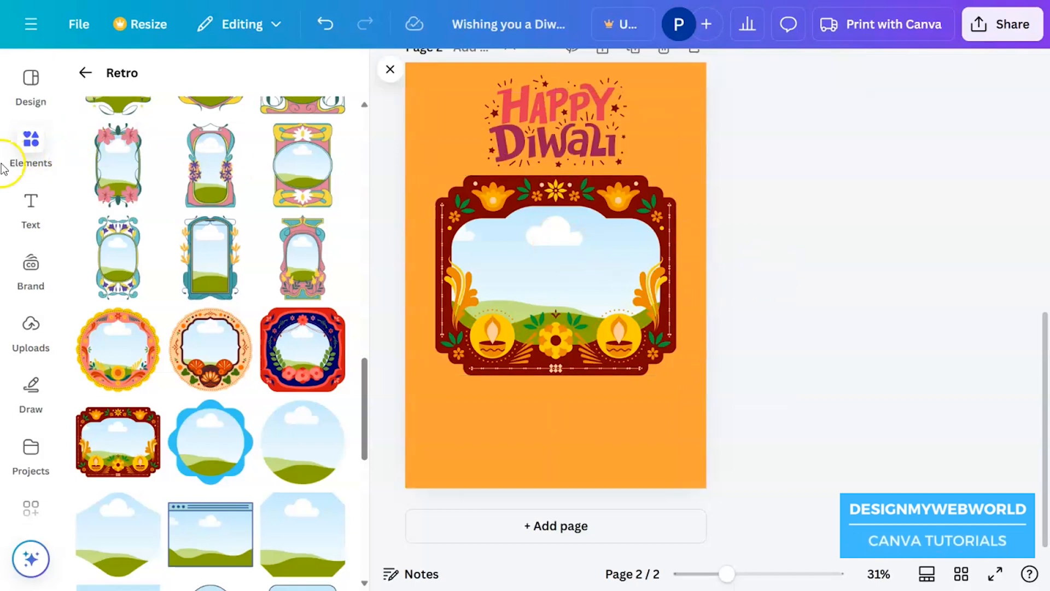
- Add a square shape and stretch it into a horizontal band slightly wider than the page, across the middle of the frame
left_click(85, 73)
left_click(85, 72)
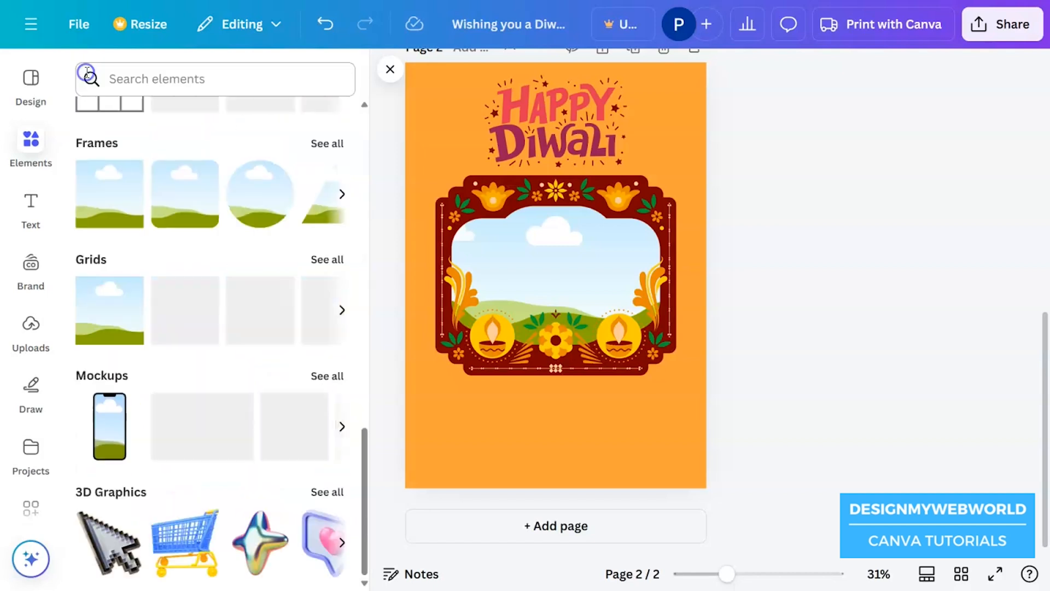
scroll(261, 296, "up", 15)
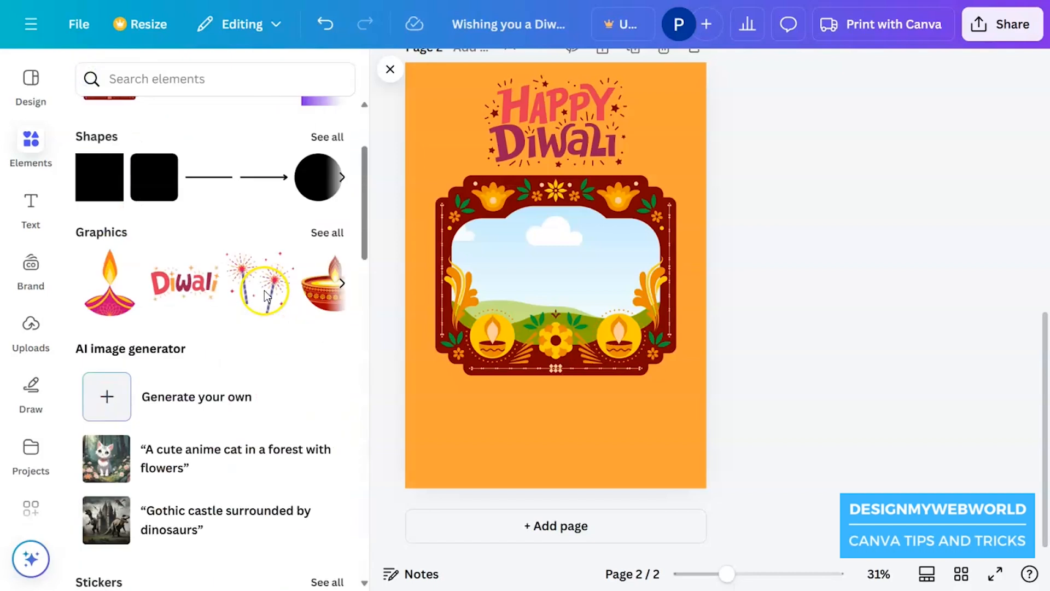
left_click(112, 328)
left_click_drag(547, 276, 718, 247)
left_click_drag(557, 289, 556, 347)
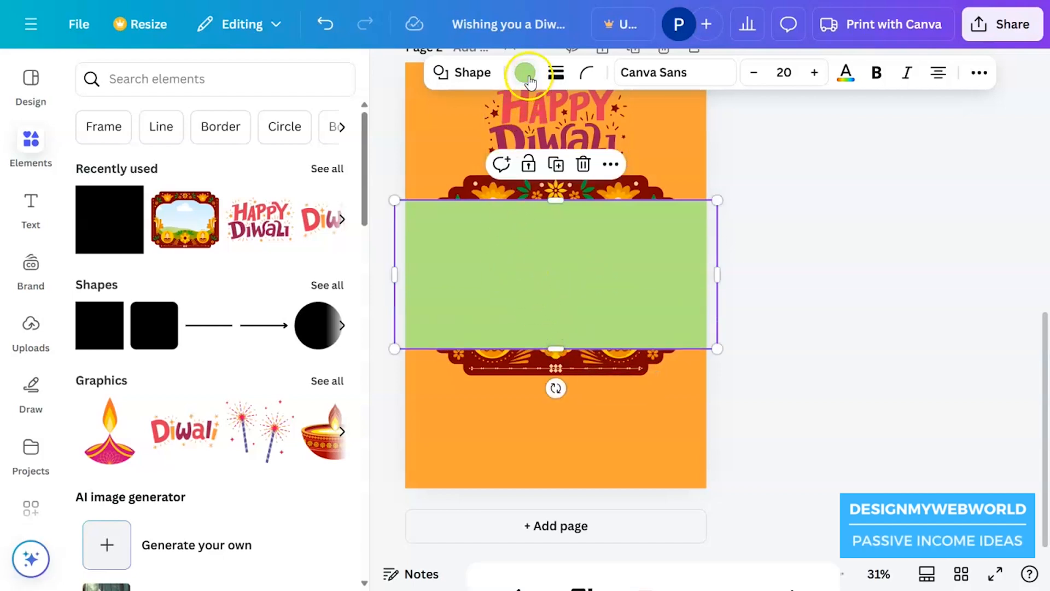
- Fill the band with dark red #7a0301 and send it to the back, behind the frame
left_click(525, 73)
left_click(233, 209)
right_click(586, 270)
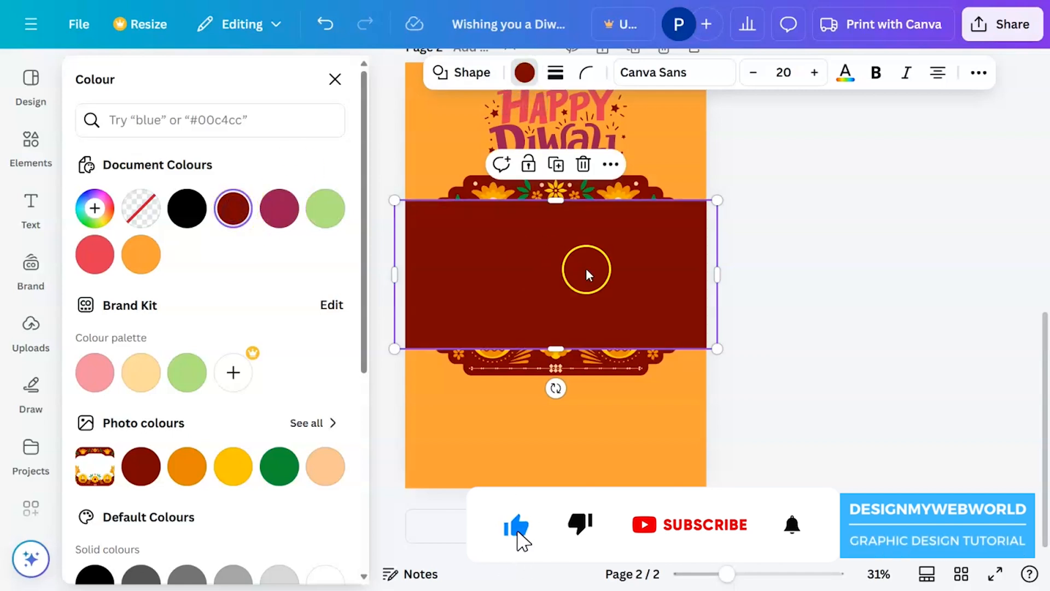
left_click(678, 298)
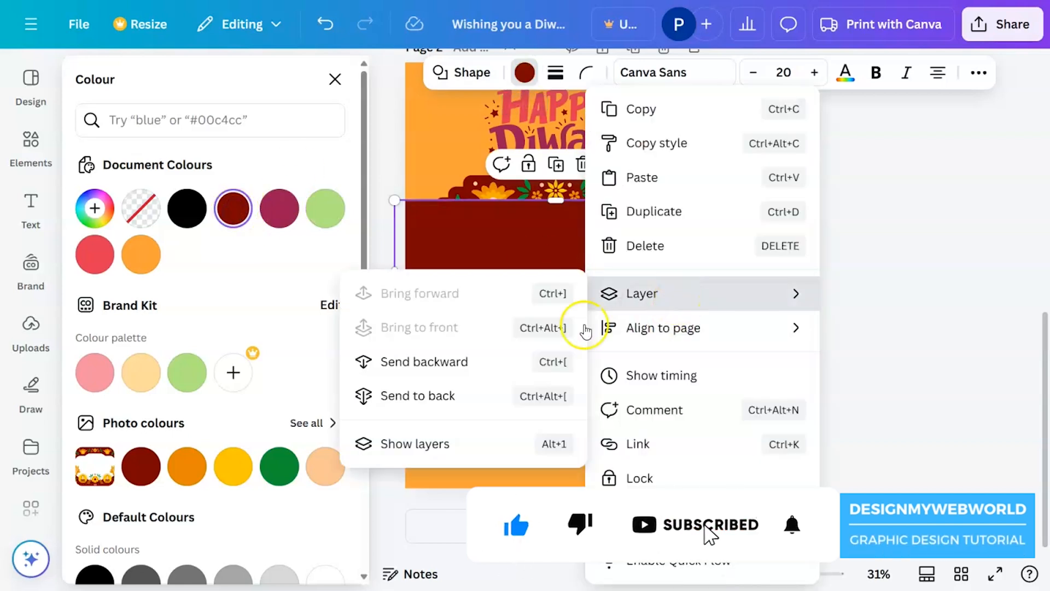
left_click(457, 397)
left_click(824, 272)
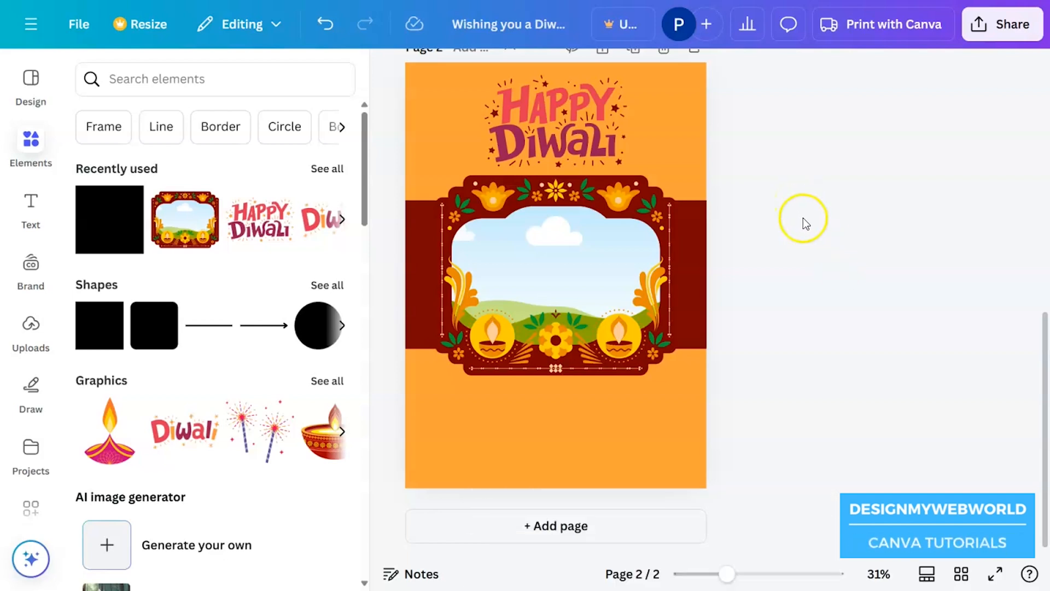
- Shrink the Happy Diwali graphic slightly and set its star colour to the frame's dark red #7a0301
left_click(586, 146)
left_click_drag(627, 166, 618, 161)
left_click(576, 73)
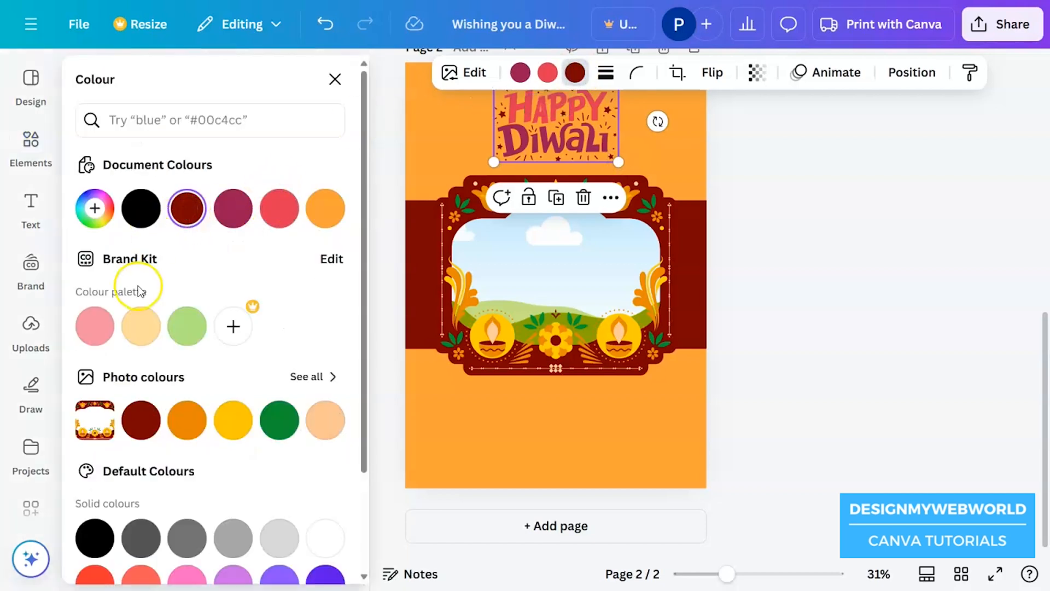
left_click(138, 420)
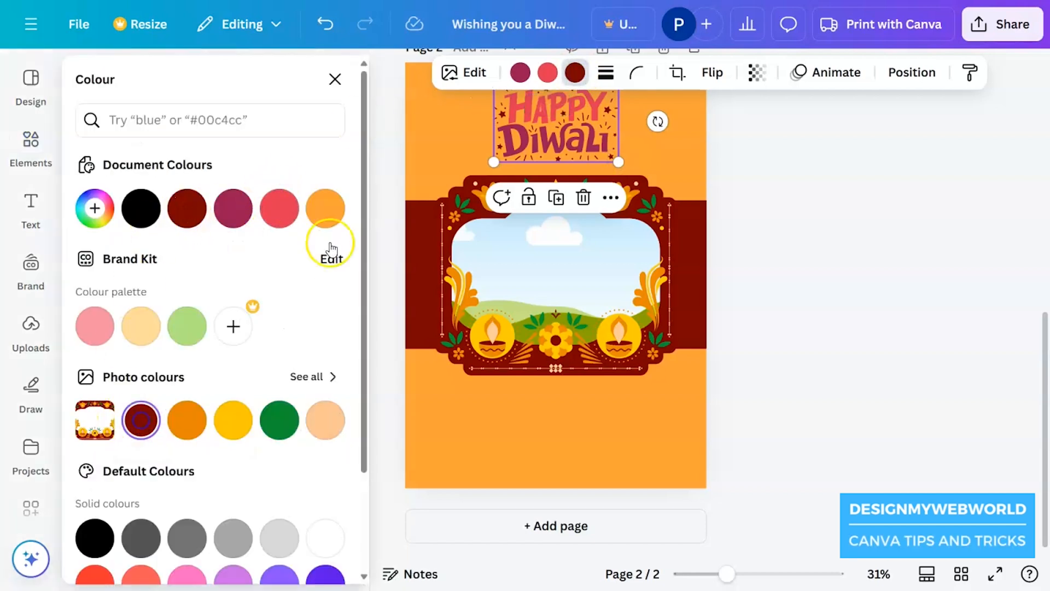
- Recolour the purple "Diwali" lettering to dark red #7a0301 and nudge the graphic slightly upward
left_click(520, 73)
left_click(141, 420)
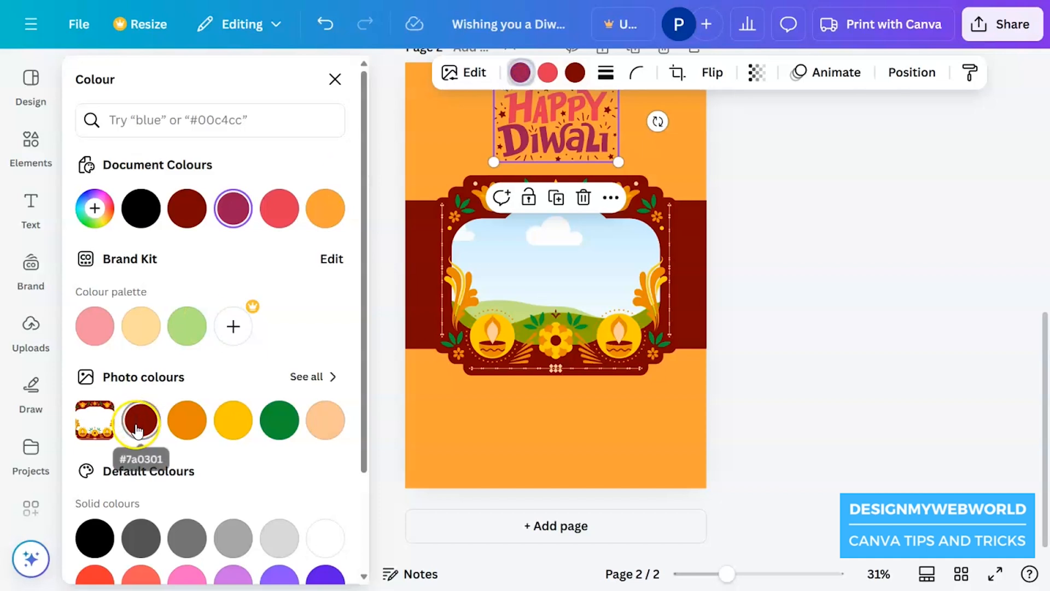
left_click(866, 284)
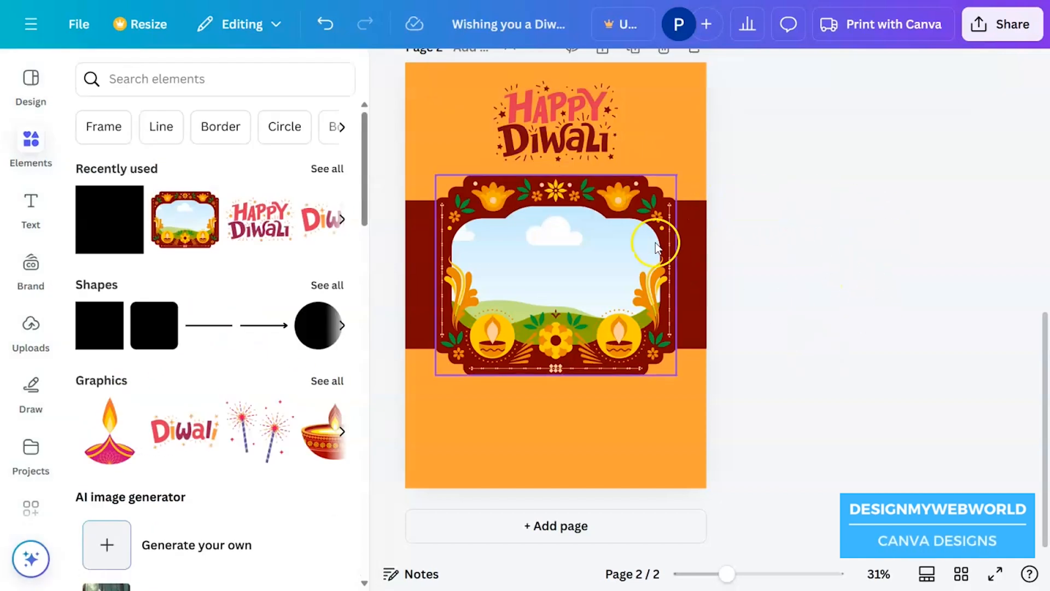
left_click_drag(587, 130, 586, 125)
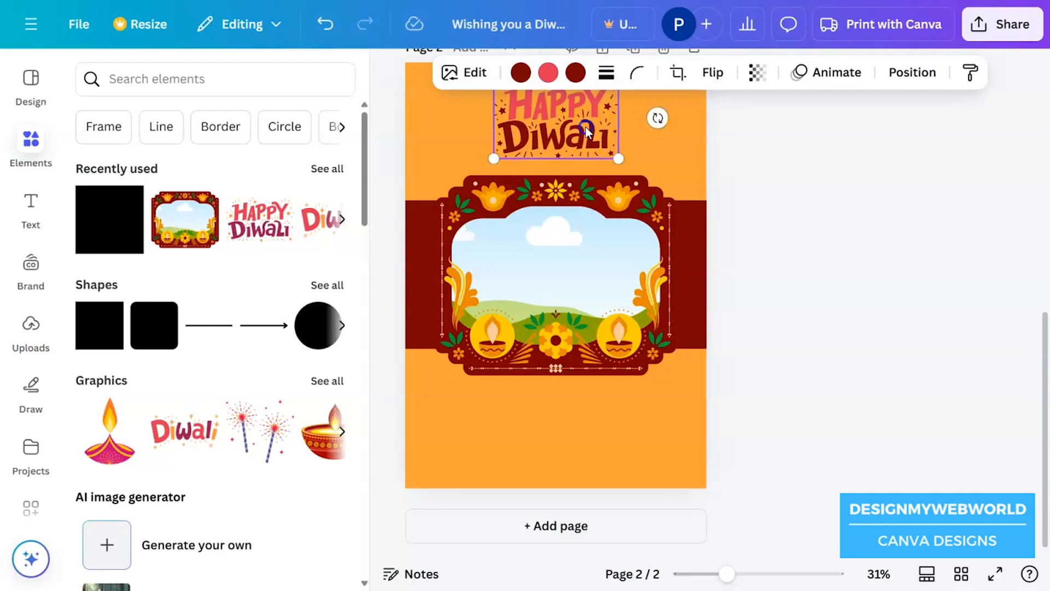
left_click(860, 253)
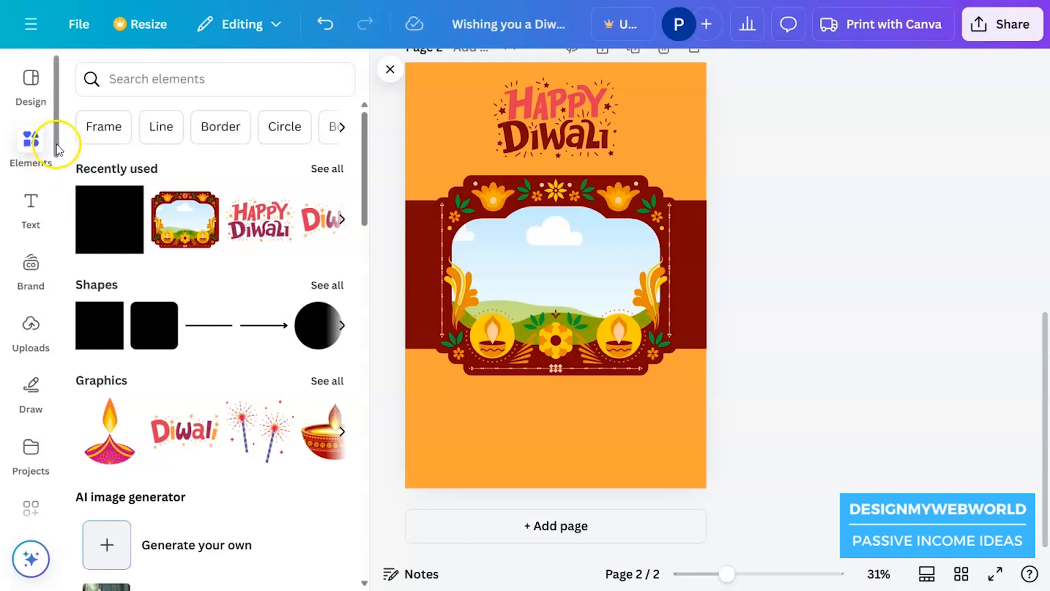
- Open the ReallyCreative creator's elements and search them for "lamp"
left_click(157, 81)
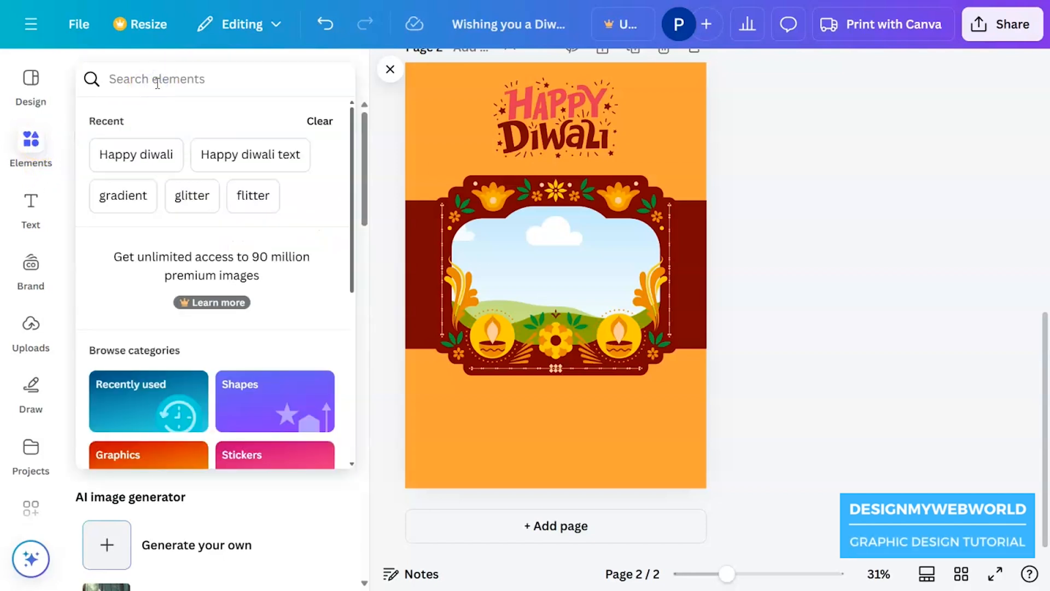
type("@")
left_click(152, 146)
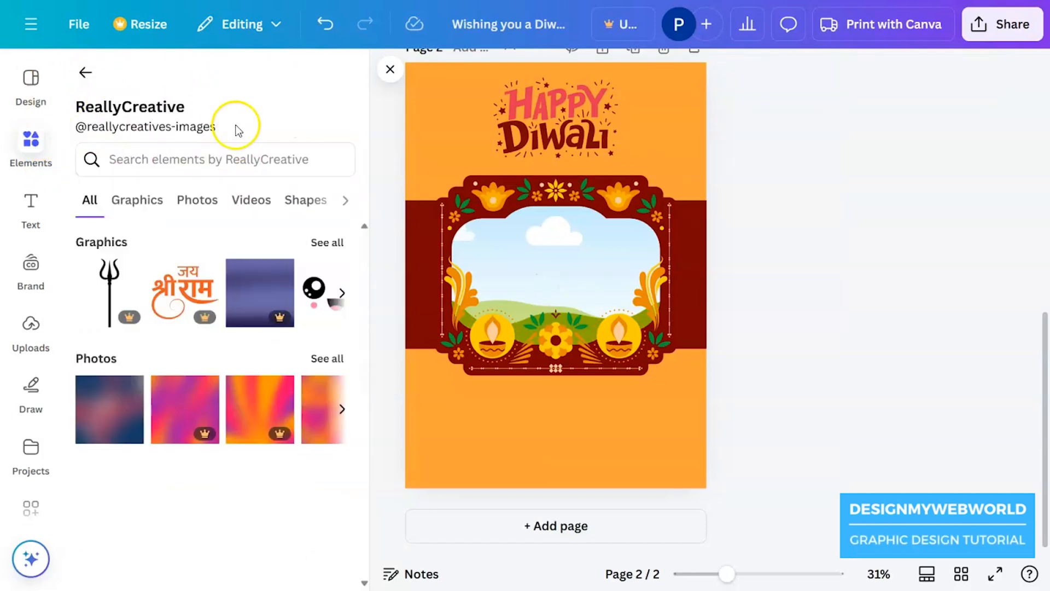
left_click(191, 164)
type("lamp")
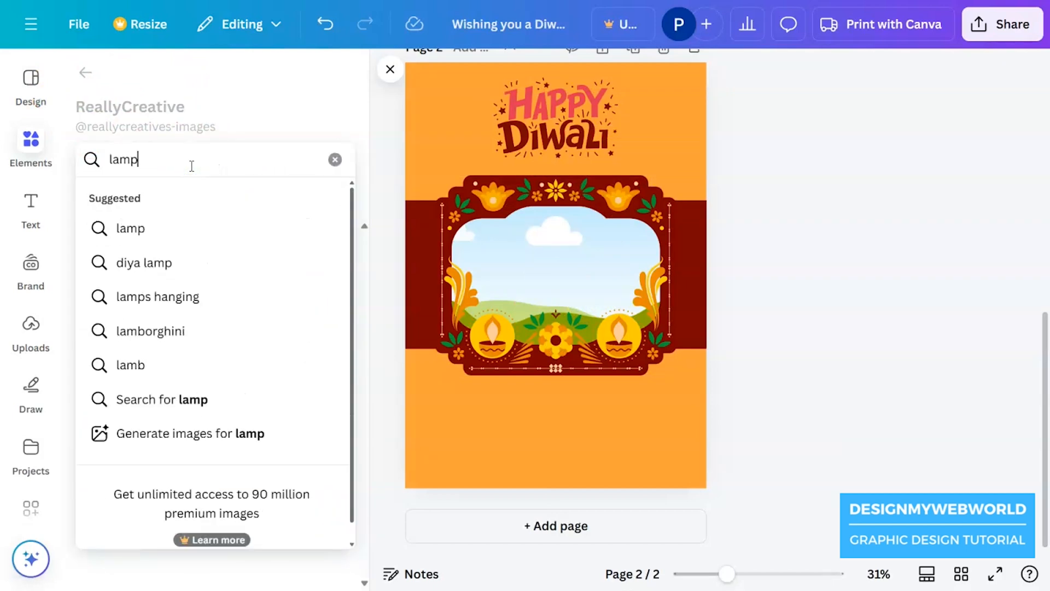
key("Return")
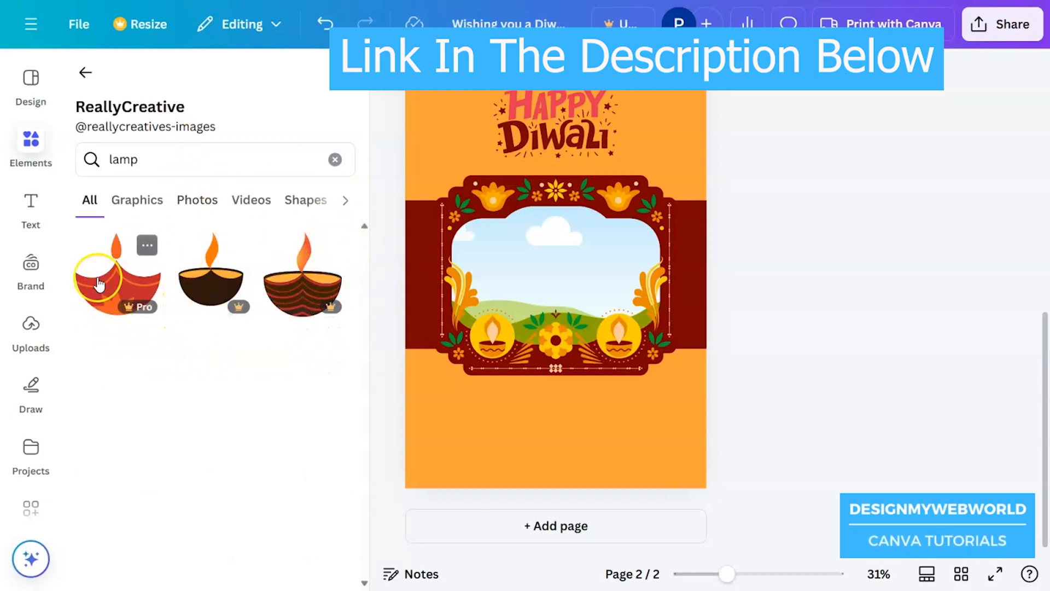
- Place the red lamp in the page's lower-left corner and recolour its orange parts yellow and its red parts dark red
left_click_drag(103, 265, 435, 458)
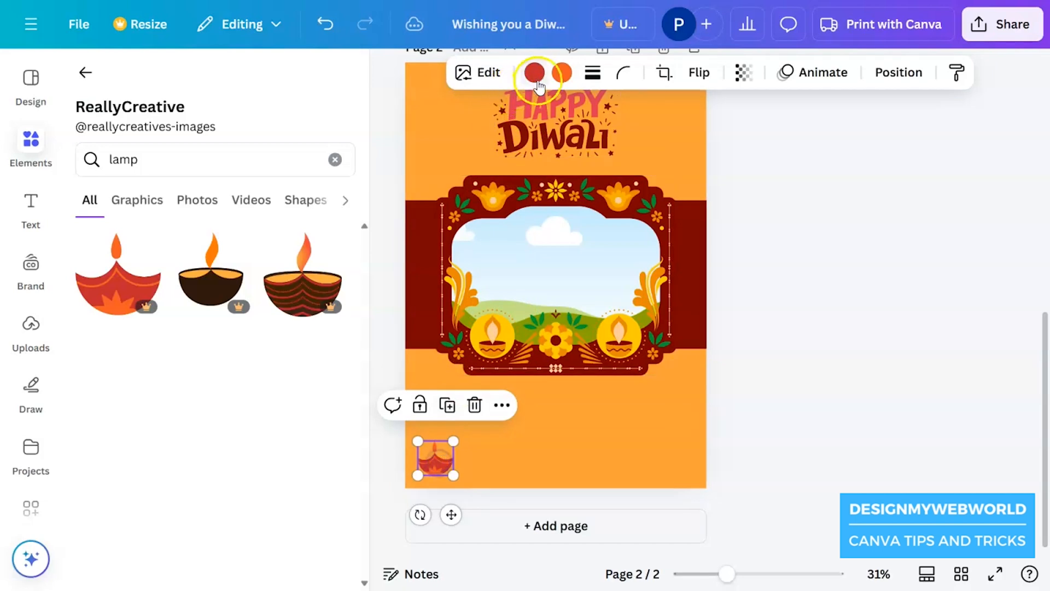
left_click(562, 72)
left_click(234, 468)
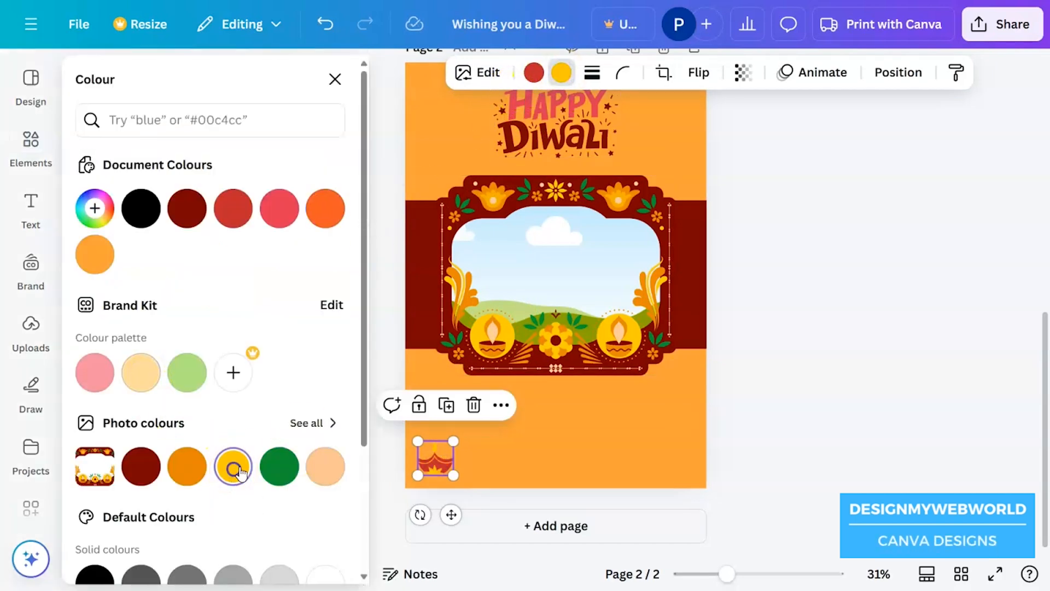
left_click(534, 72)
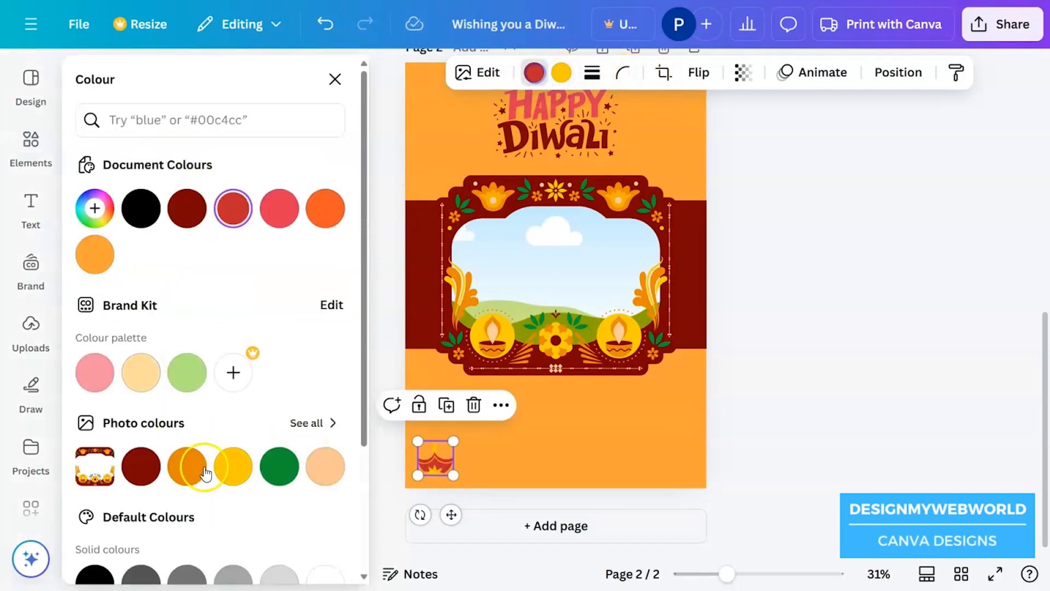
- Duplicate the recoloured lamp and place the copy level with it in the page's lower-right corner
left_click_drag(450, 514, 692, 516)
left_click(514, 458)
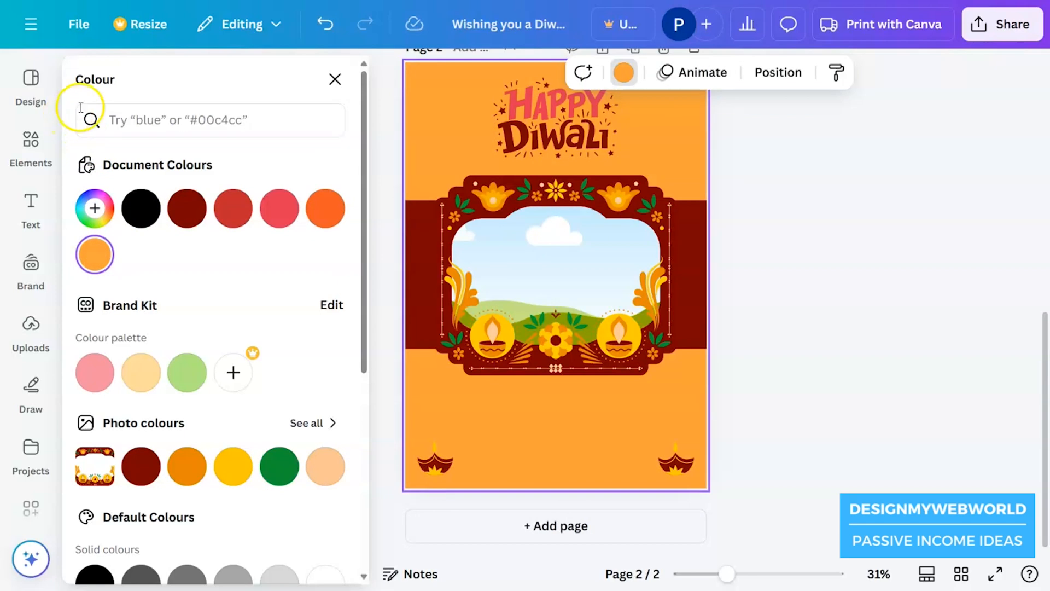
left_click(334, 82)
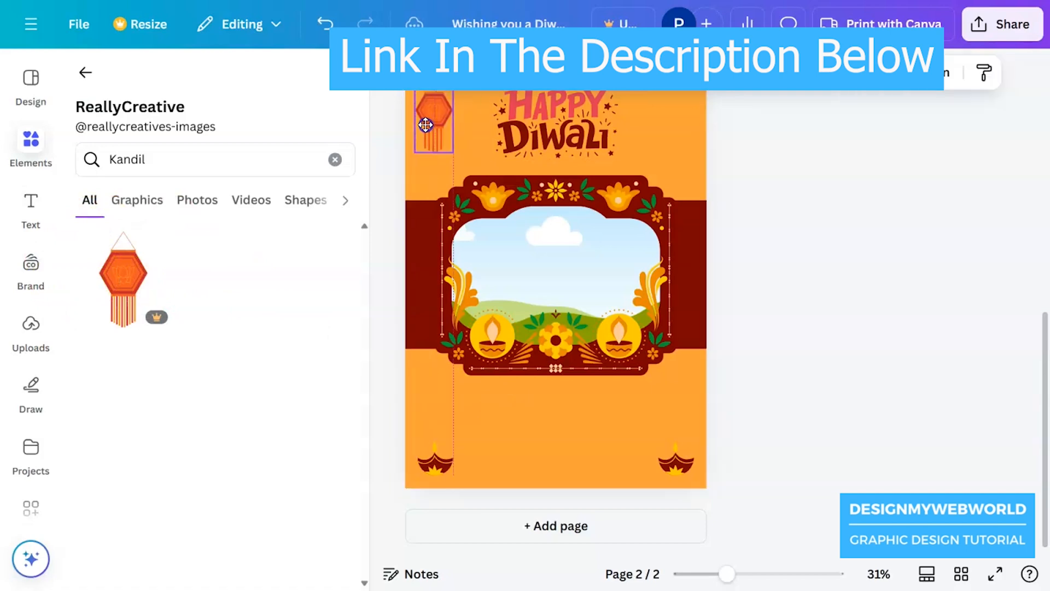
- Position the Kandil lantern in the page's upper-left corner and recolour its light orange details dark red #7a0301
left_click(748, 154)
left_click(434, 122)
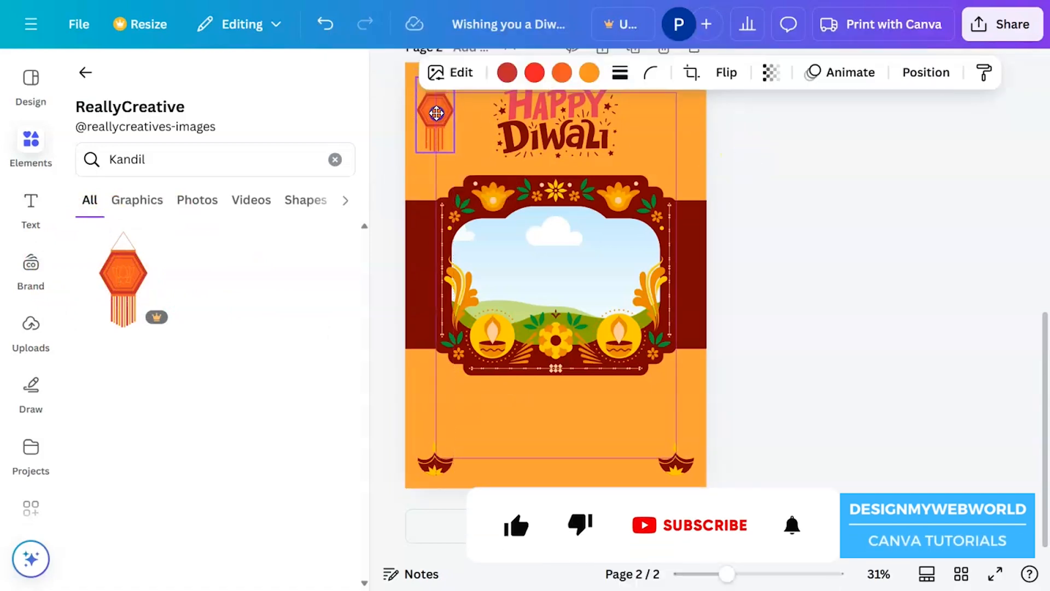
left_click(590, 74)
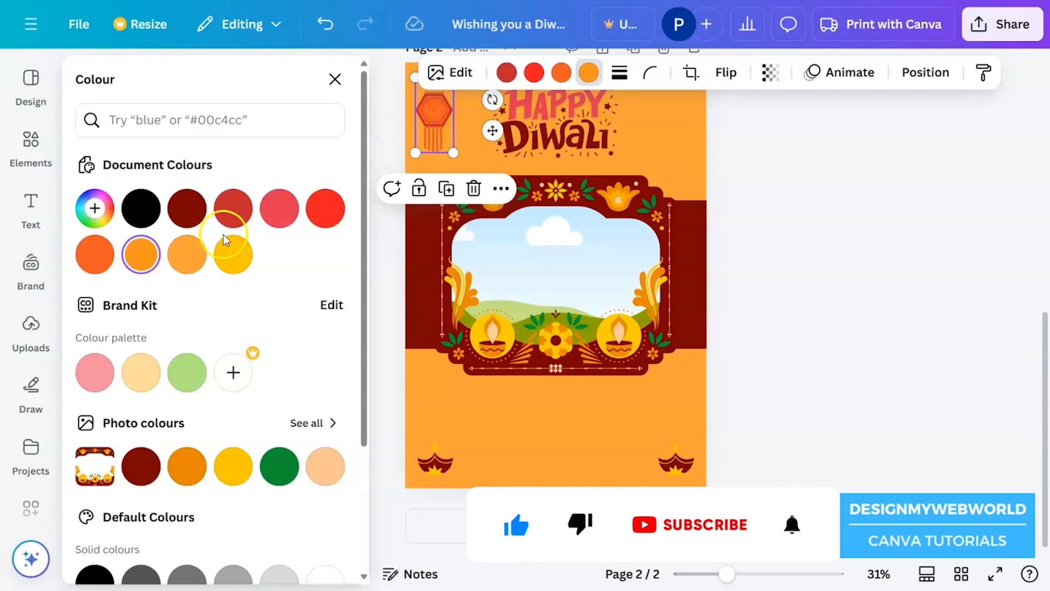
left_click(143, 465)
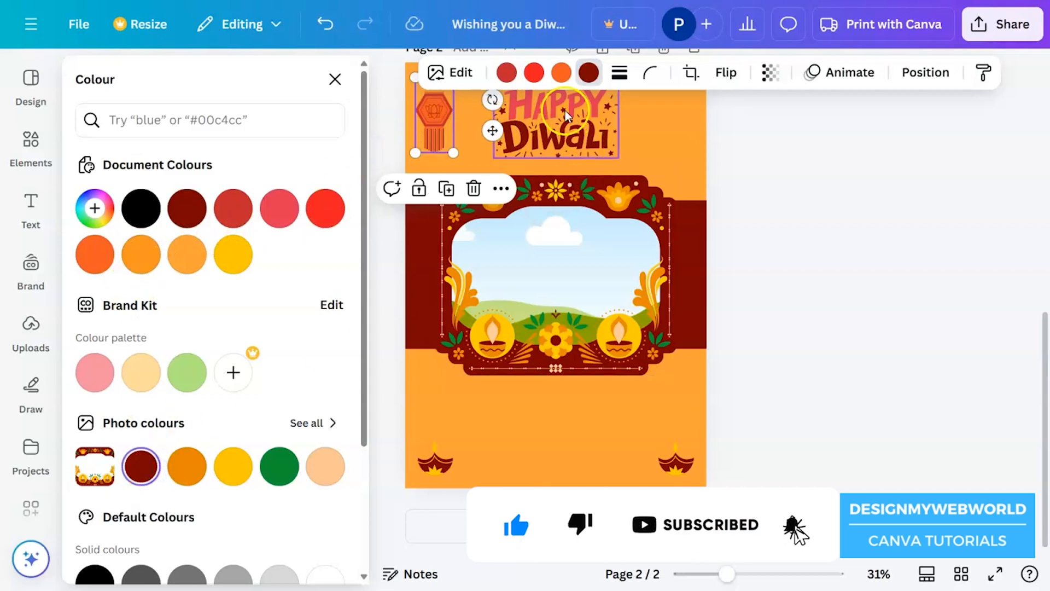
left_click(796, 172)
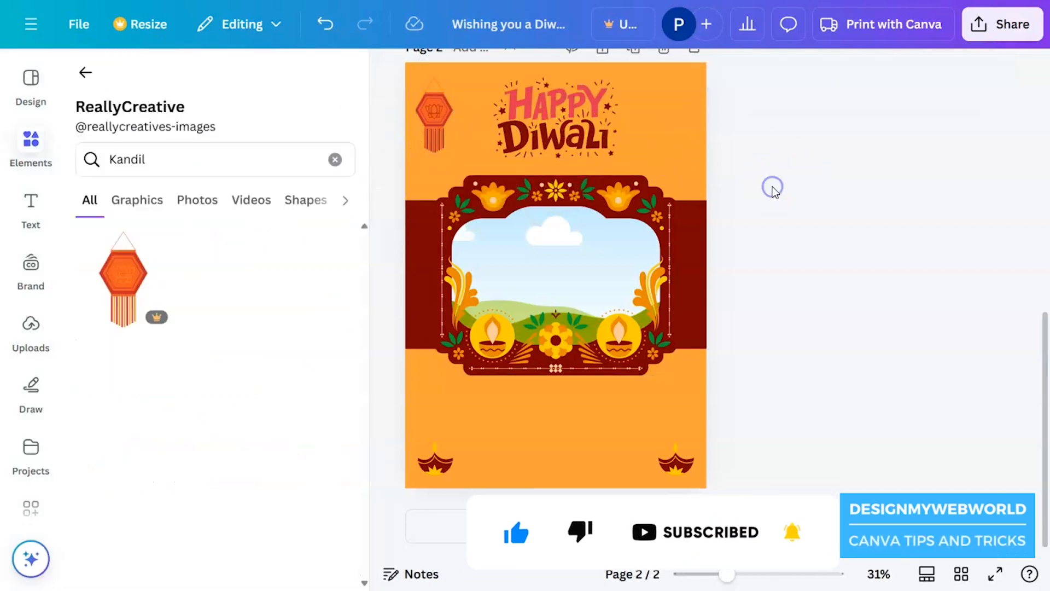
- Try red, yellow and light orange shades on the lantern's orange body, ending on the original orange #f15a24
left_click(451, 140)
left_click(561, 73)
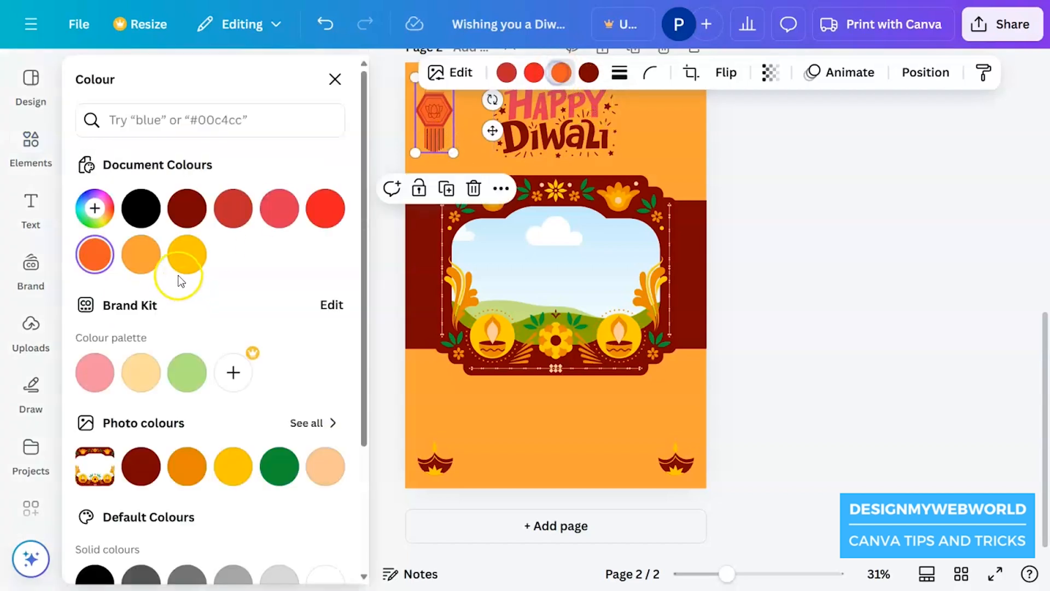
left_click(227, 221)
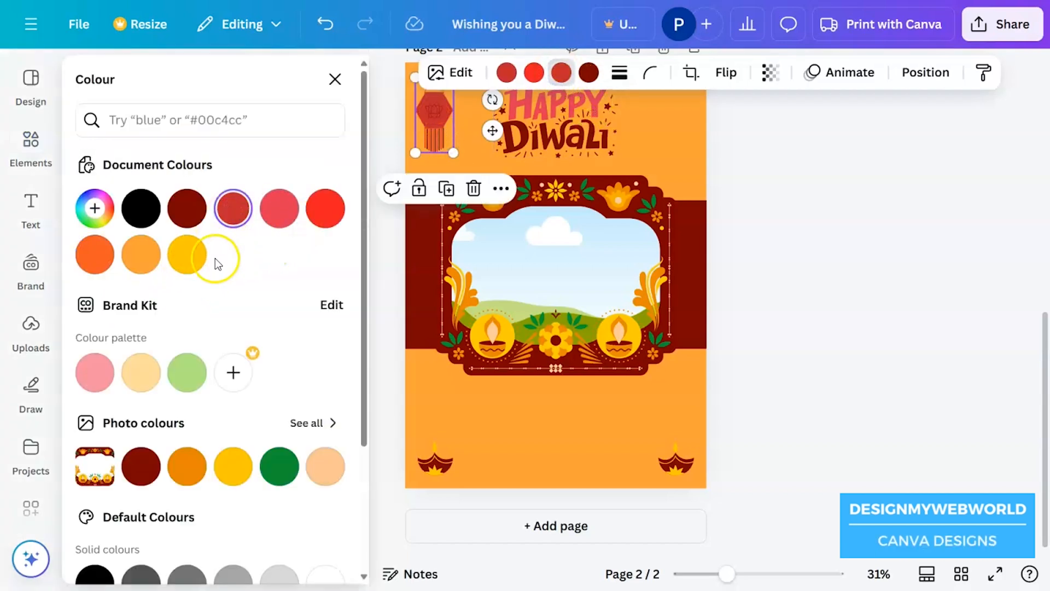
left_click(187, 257)
left_click(141, 256)
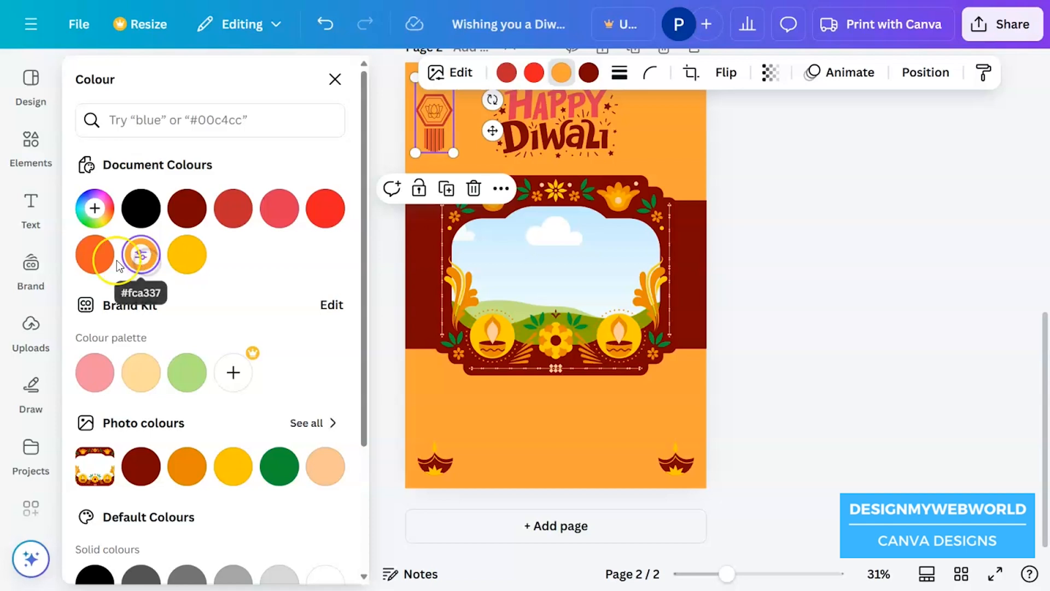
left_click(95, 257)
left_click(317, 216)
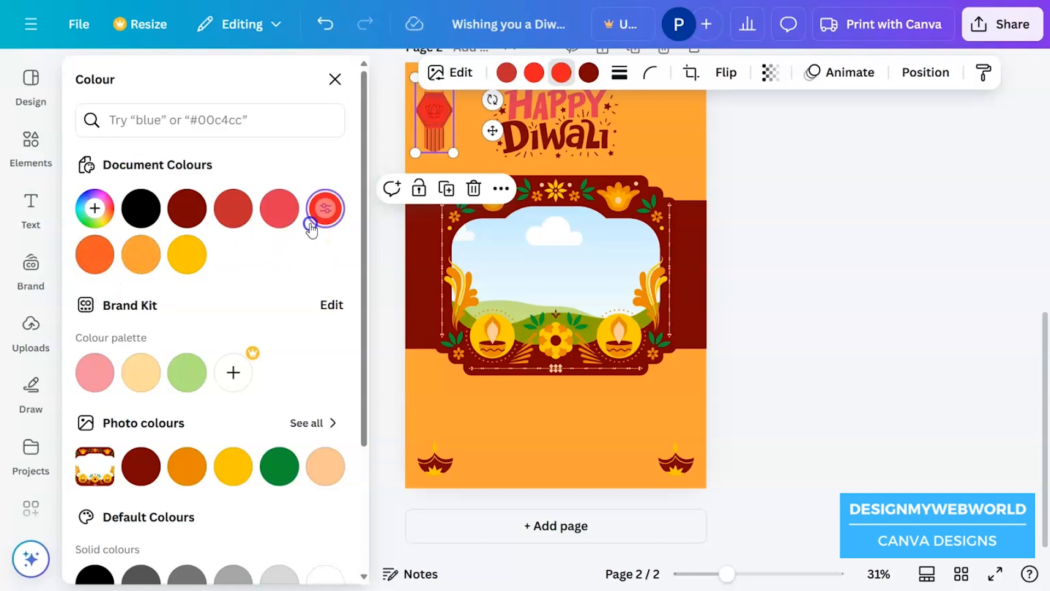
left_click(232, 465)
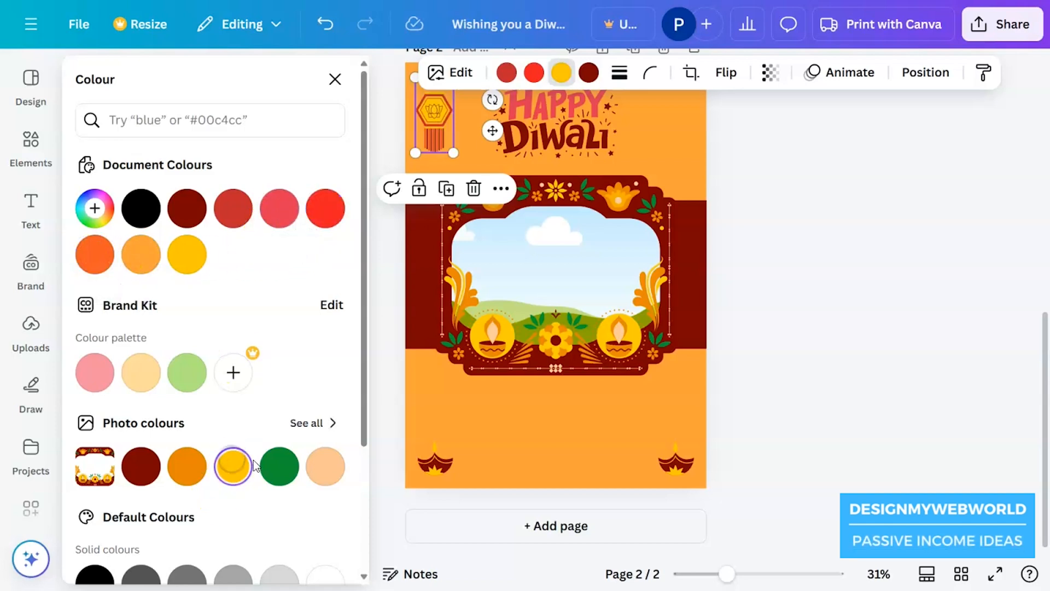
left_click(95, 255)
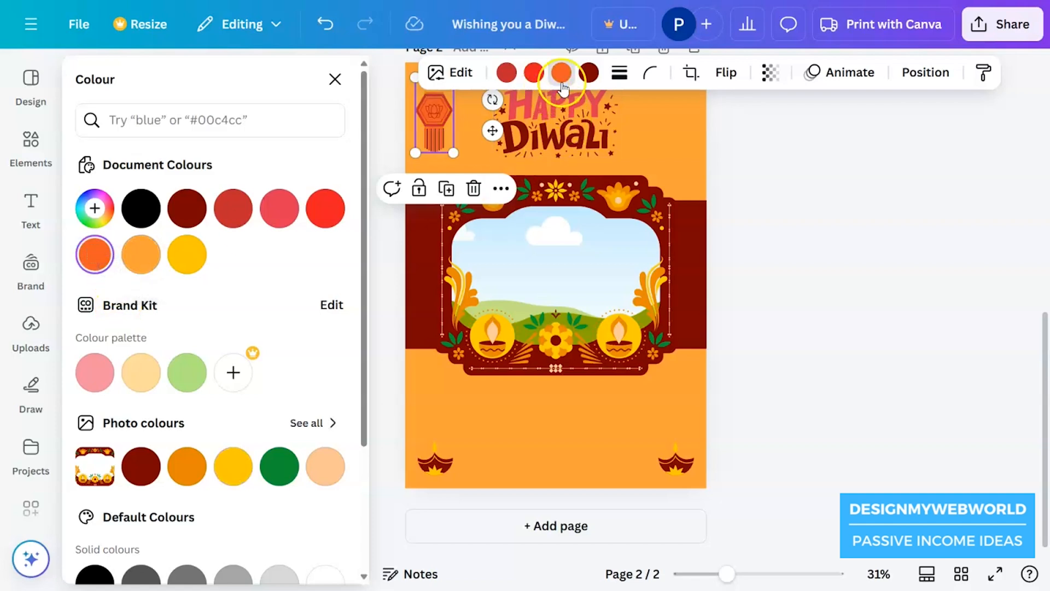
- Recolour the lantern's bright red parts orange #f15a24 after trying yellow
left_click(533, 72)
left_click(187, 255)
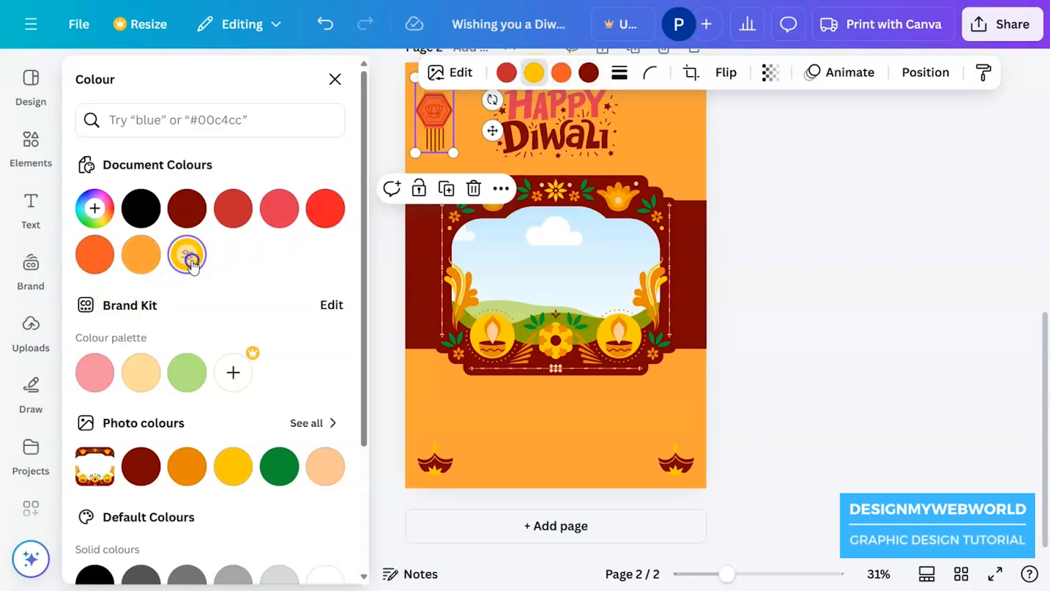
left_click(86, 258)
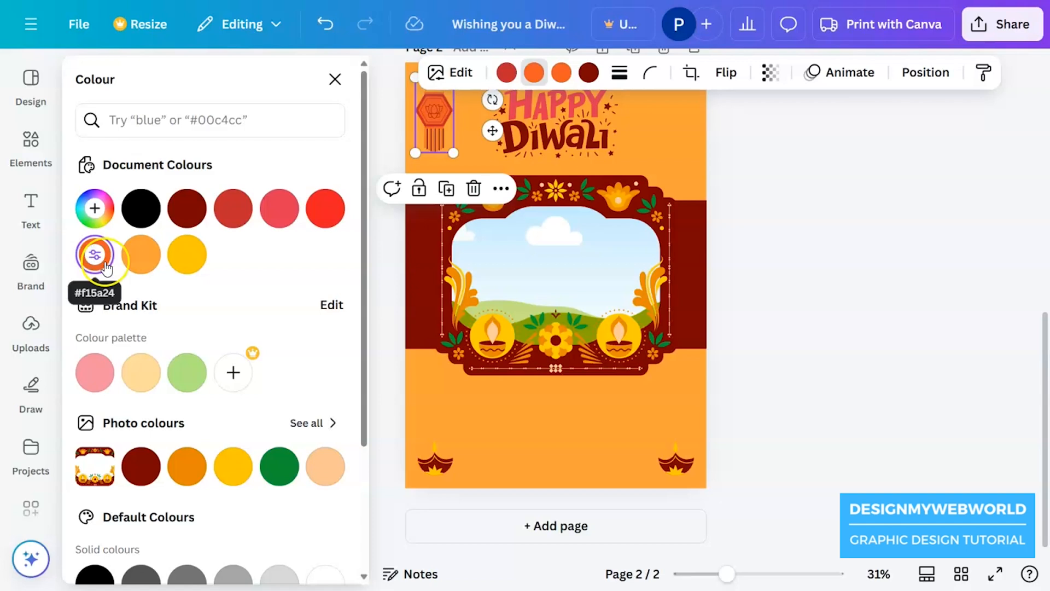
left_click(886, 244)
- Raise the lantern to the page's top edge and place a duplicate level with it in the upper-right corner
left_click_drag(419, 114, 665, 134)
left_click(811, 177)
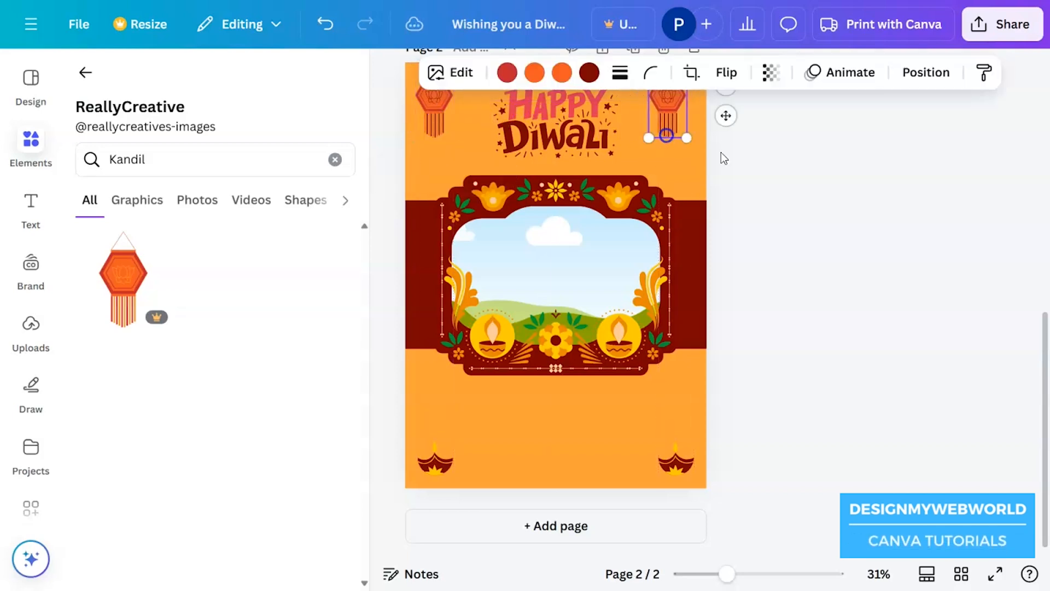
left_click(874, 221)
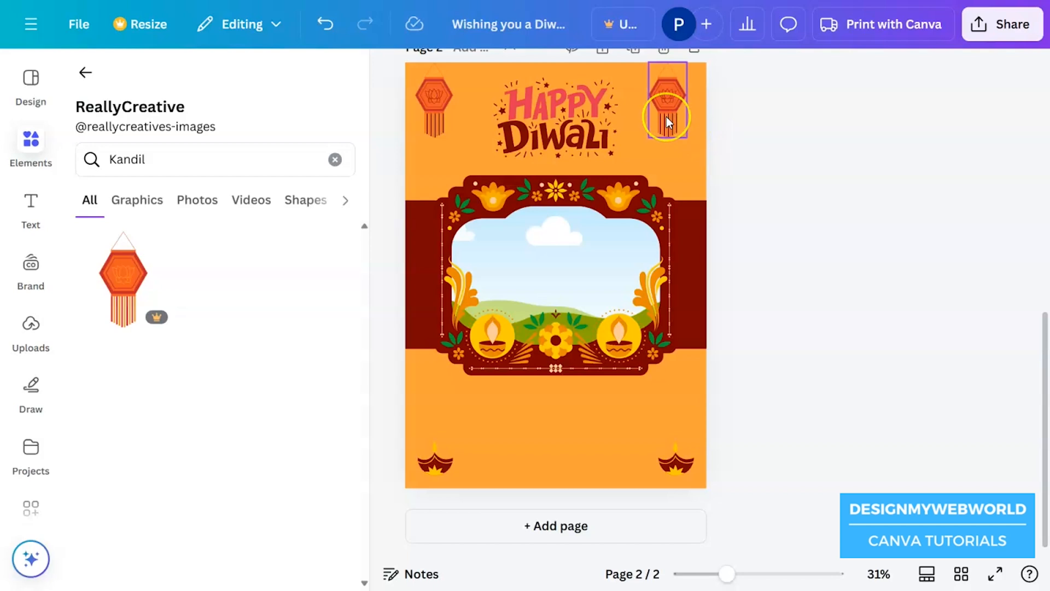
- Nudge both lanterns slightly inward from the page's side edges
left_click(419, 105)
left_click_drag(675, 127, 671, 125)
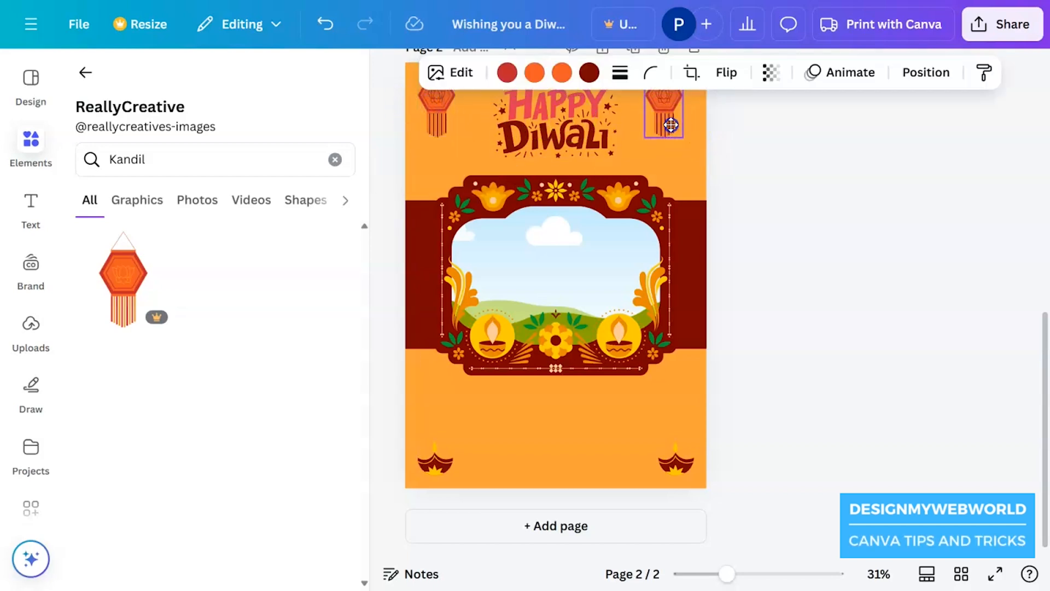
left_click(841, 188)
- Enlarge the Happy Diwali graphic slightly and centre it between the two lanterns
left_click(589, 157)
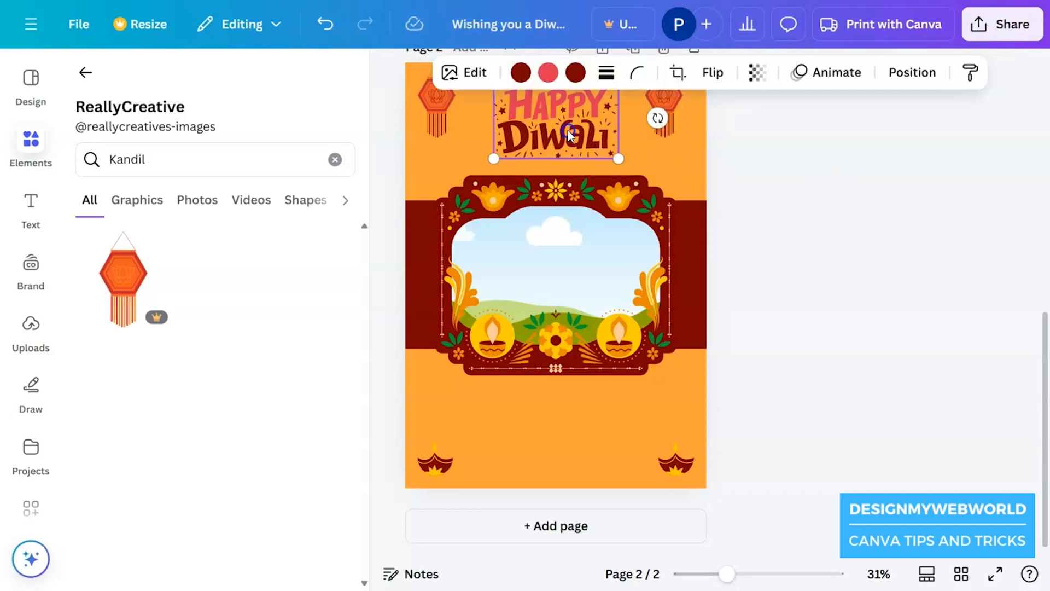
left_click_drag(619, 158, 622, 159)
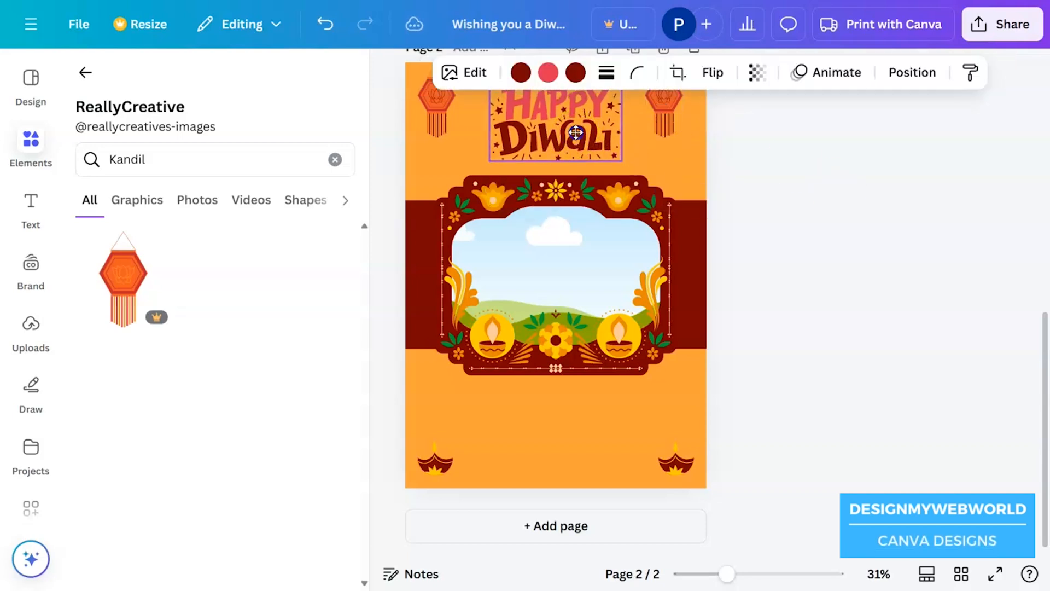
left_click(849, 189)
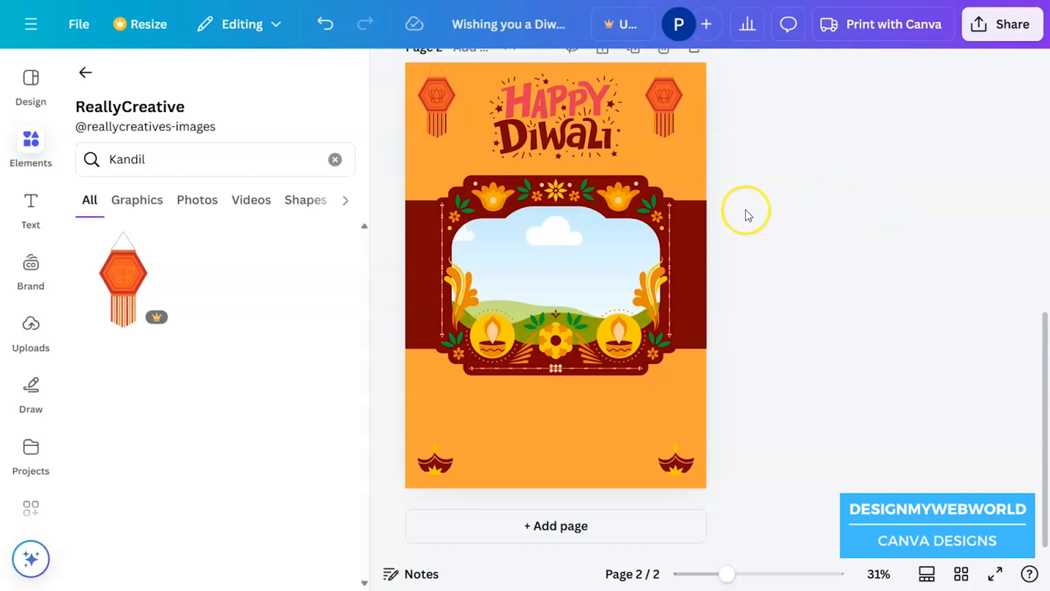
- Recolour the pink "Happy" lettering dark red #7a0301 after trying the orange and yellow swatches
left_click(603, 139)
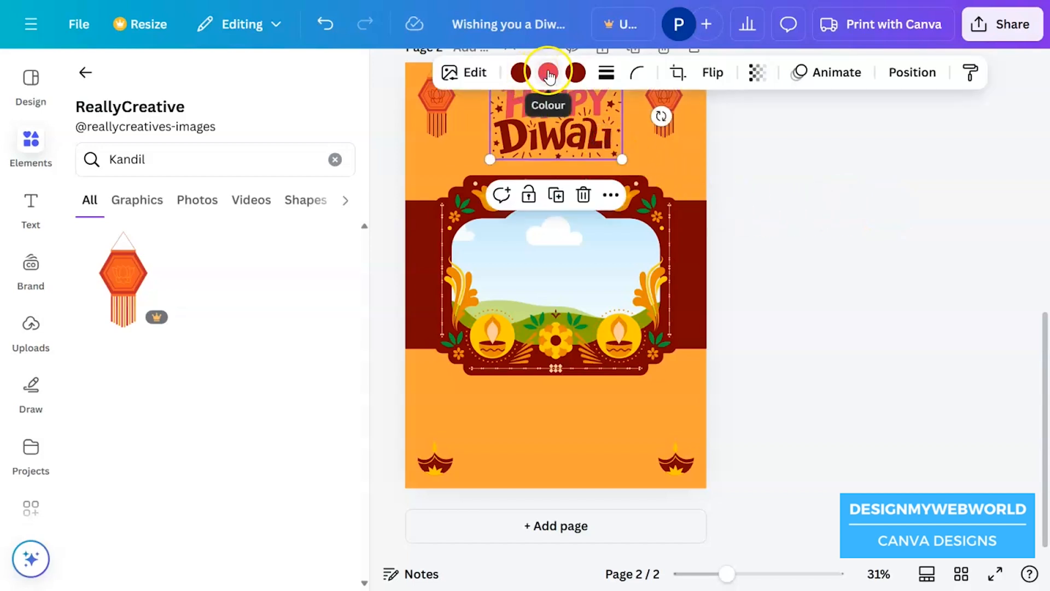
left_click(548, 73)
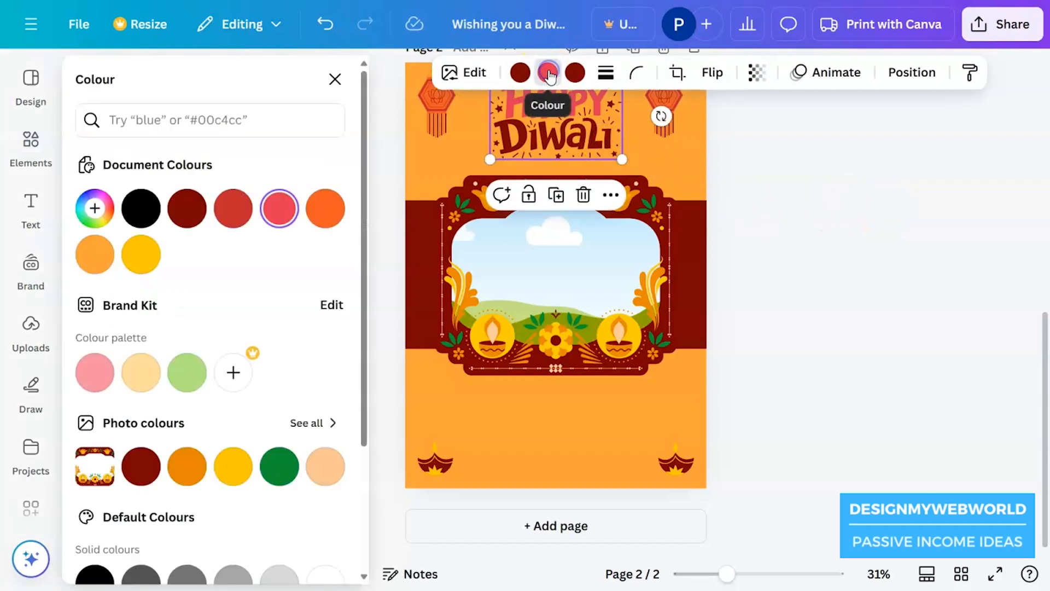
left_click(137, 260)
left_click(186, 214)
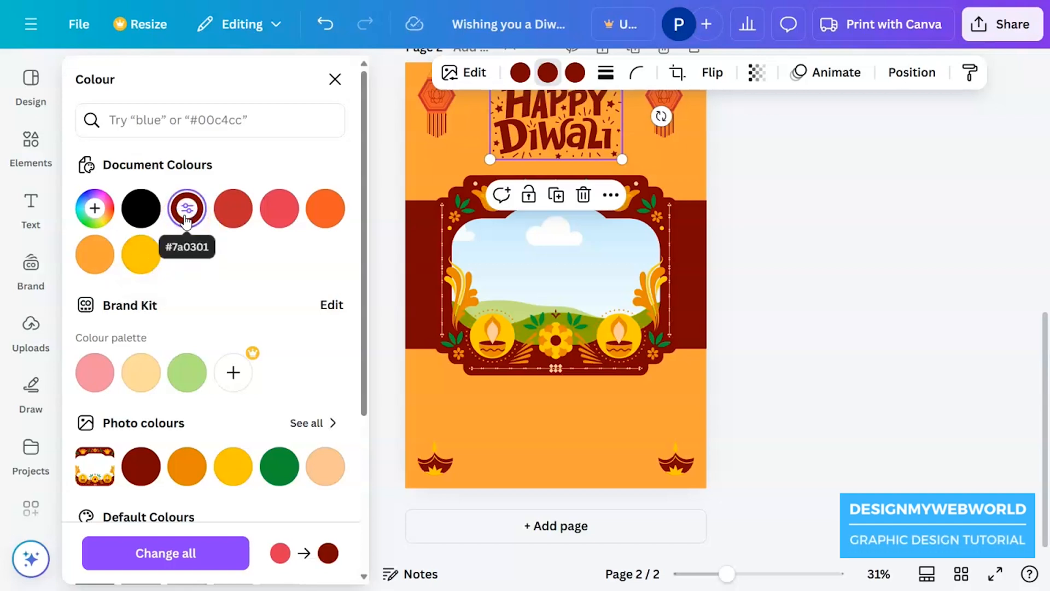
left_click(85, 268)
left_click(141, 256)
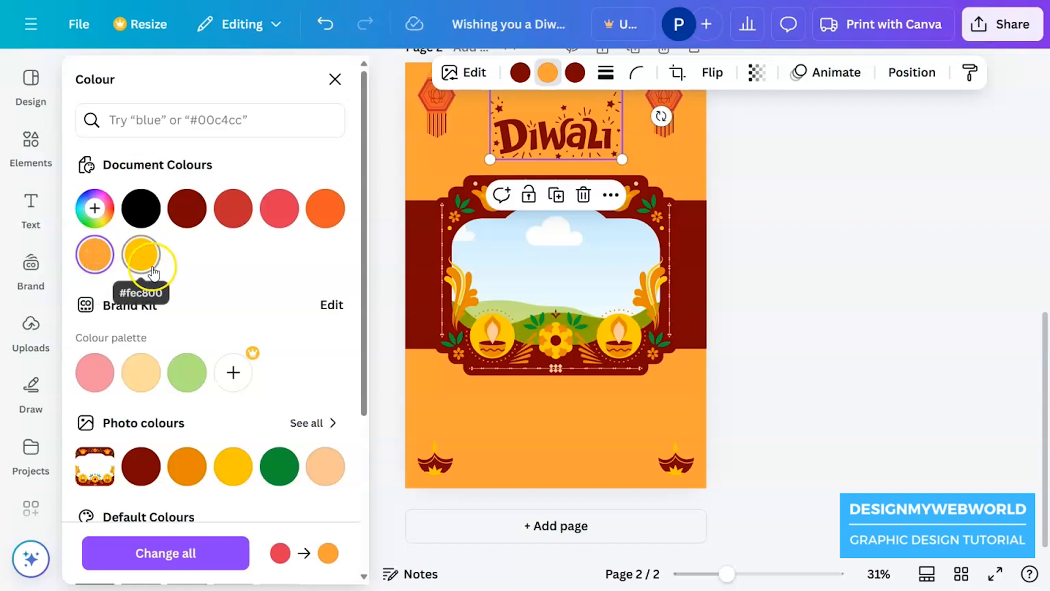
left_click(182, 477)
left_click(141, 466)
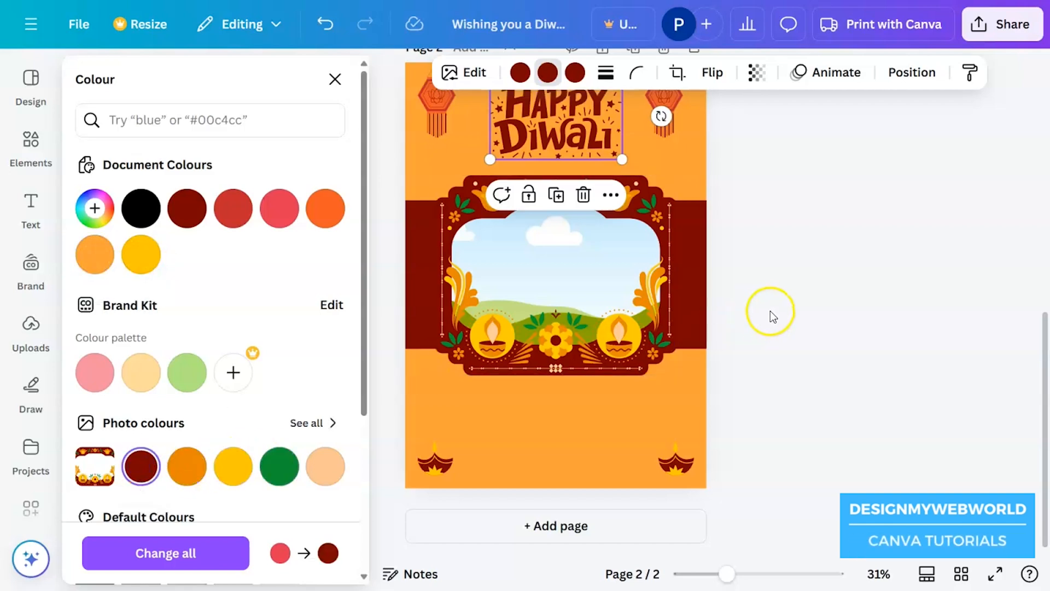
- Recolour the stars around the Happy Diwali lettering yellow #fec800 after trying orange #f15a24
left_click(575, 72)
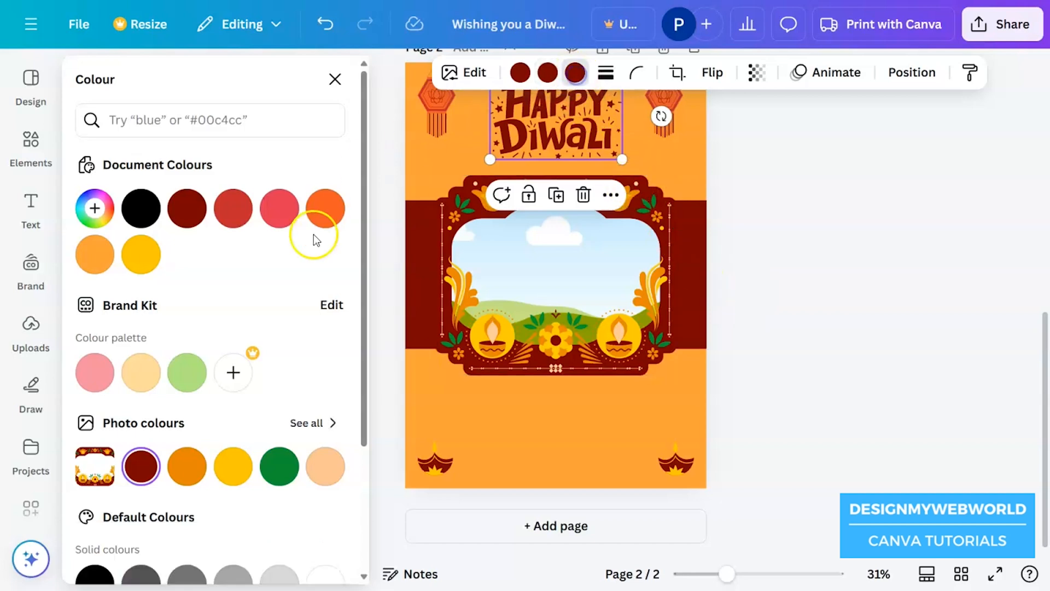
left_click(321, 218)
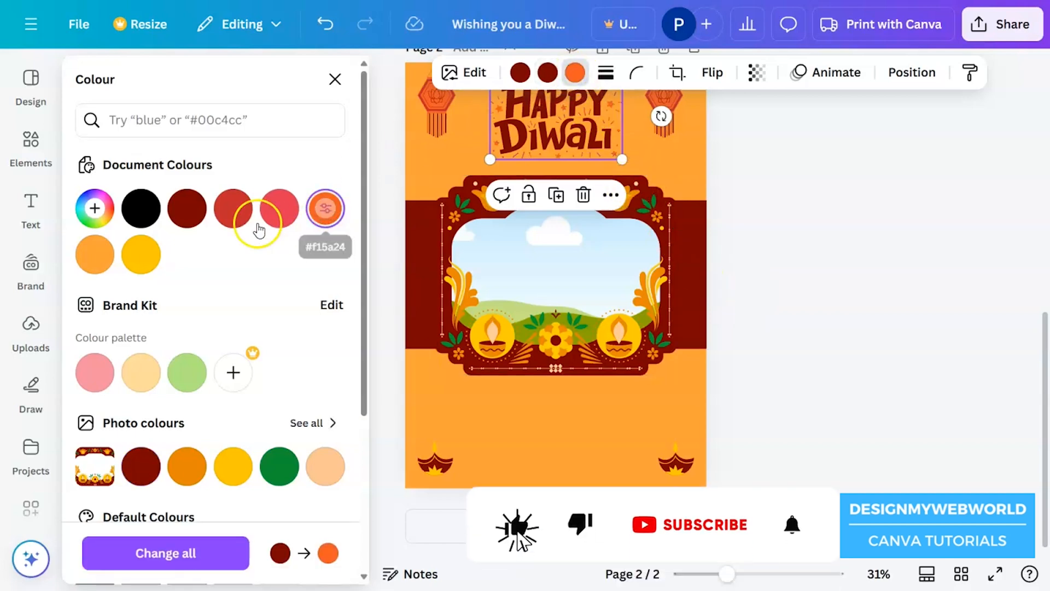
left_click(141, 253)
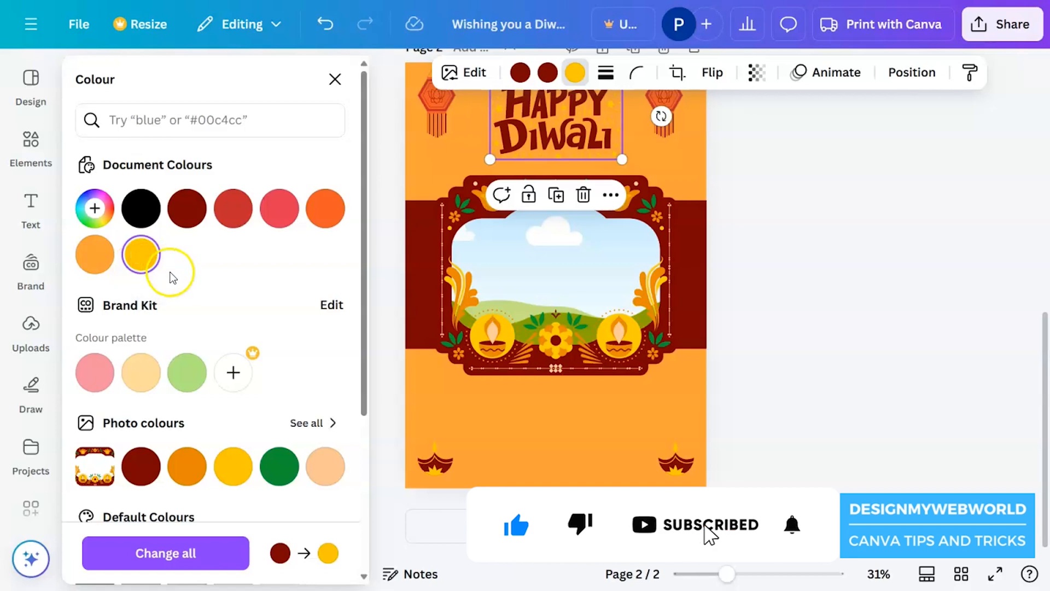
left_click(839, 253)
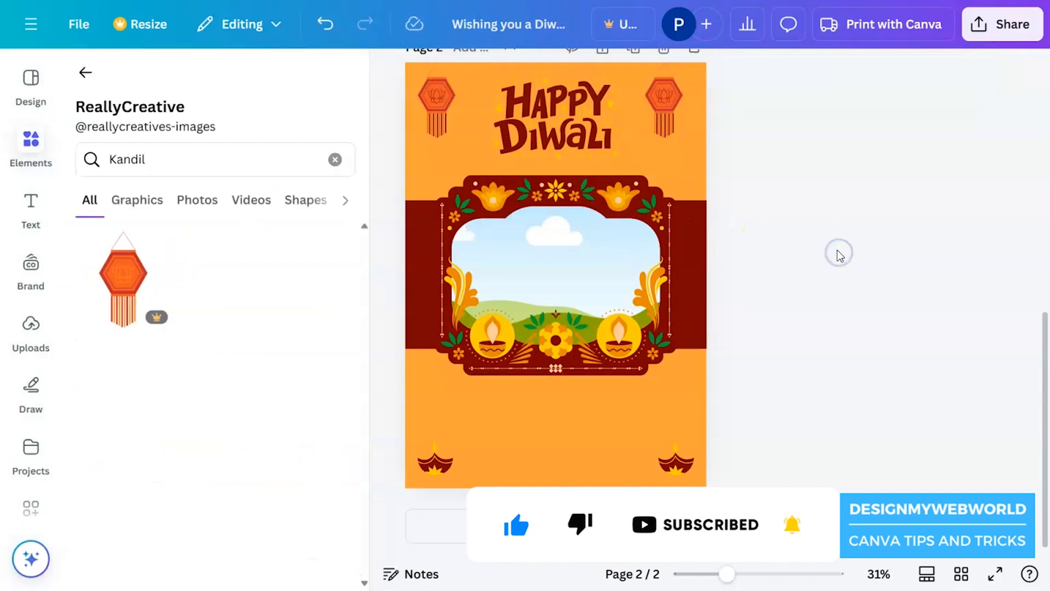
- Add the dark red message "Wishing you a Diwali filled with love, light, and laughter May this festival bring joy and prosperity to your life" below the frame
left_click(577, 445)
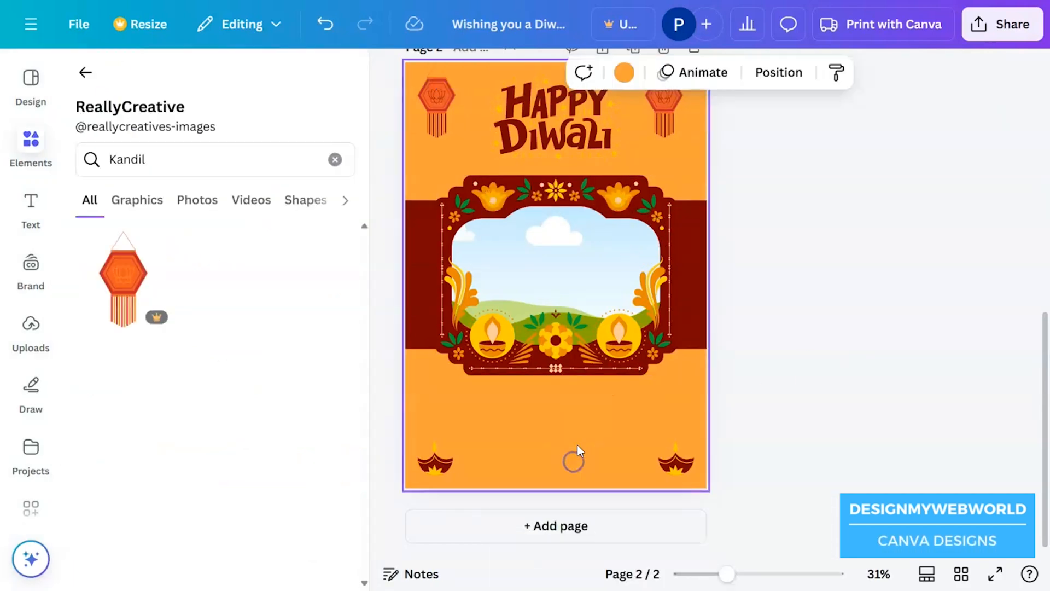
left_click(577, 444)
left_click_drag(550, 449, 549, 448)
left_click(840, 385)
left_click(860, 382)
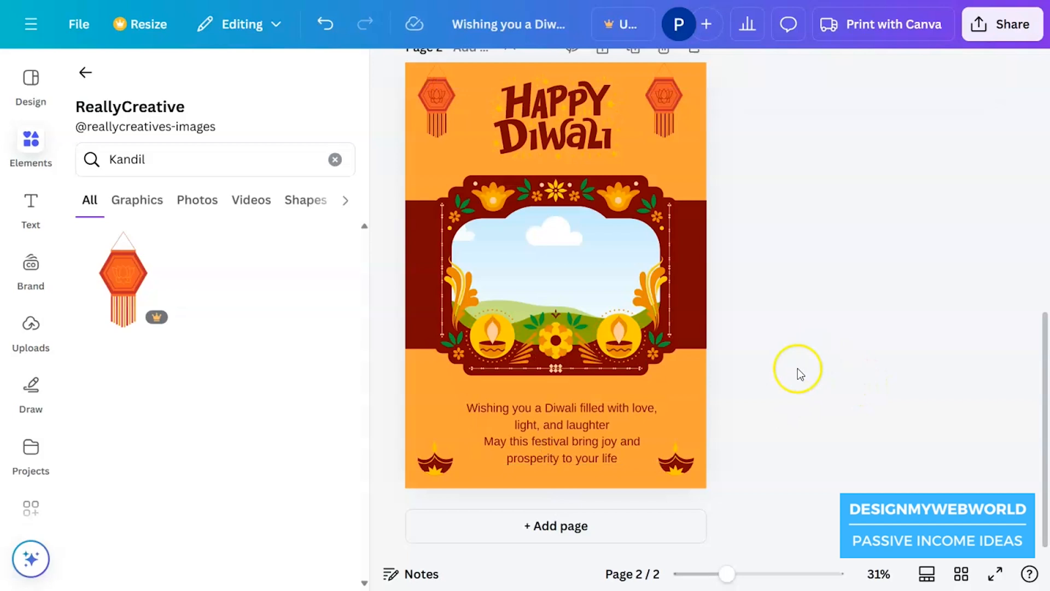
- Recolour the orange parts of both lanterns beside the Happy Diwali lettering yellow
left_click(424, 100)
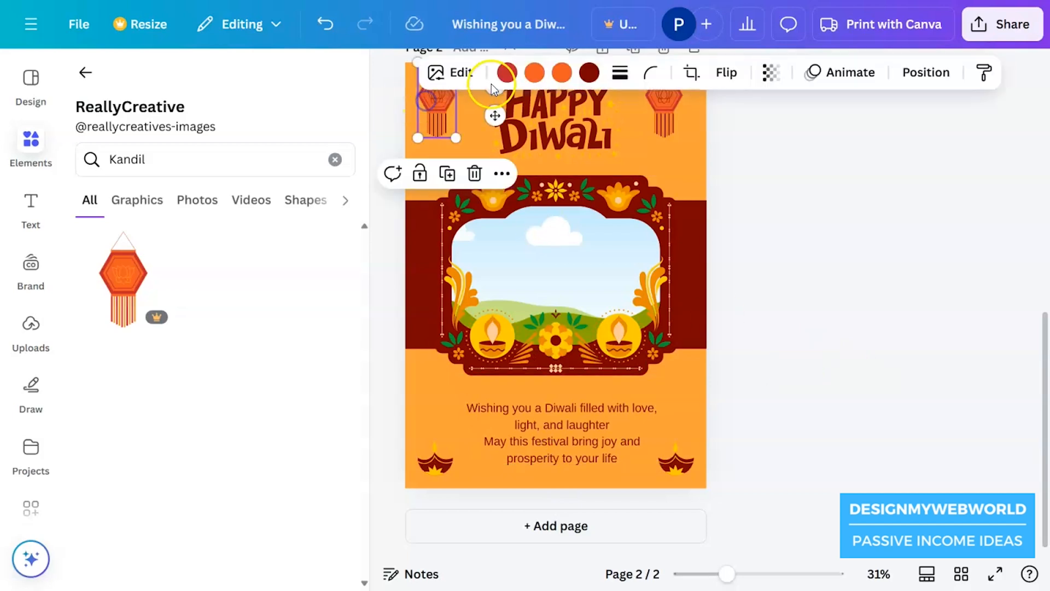
left_click(509, 73)
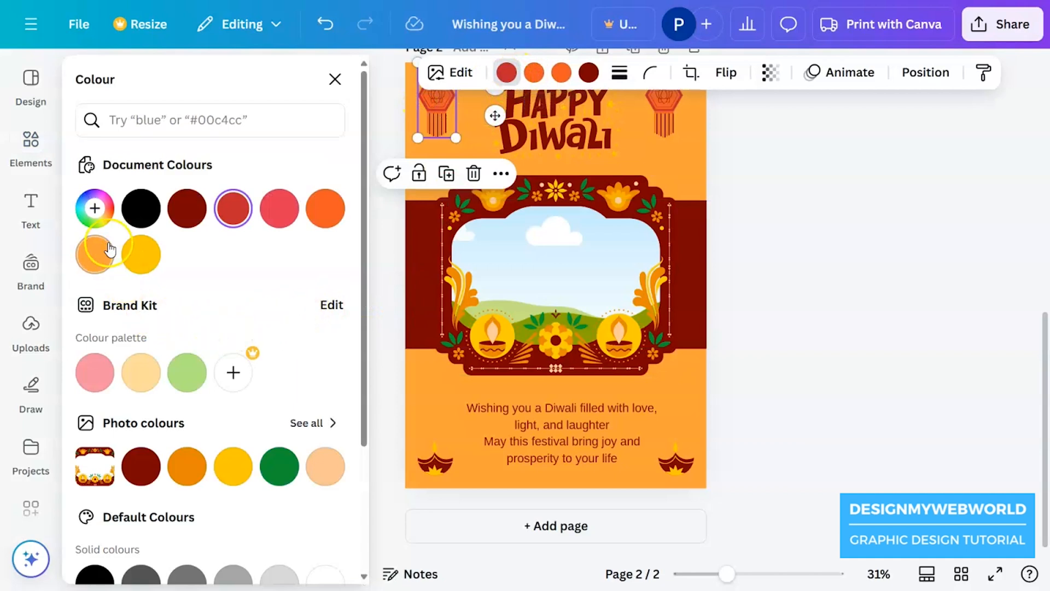
left_click(534, 72)
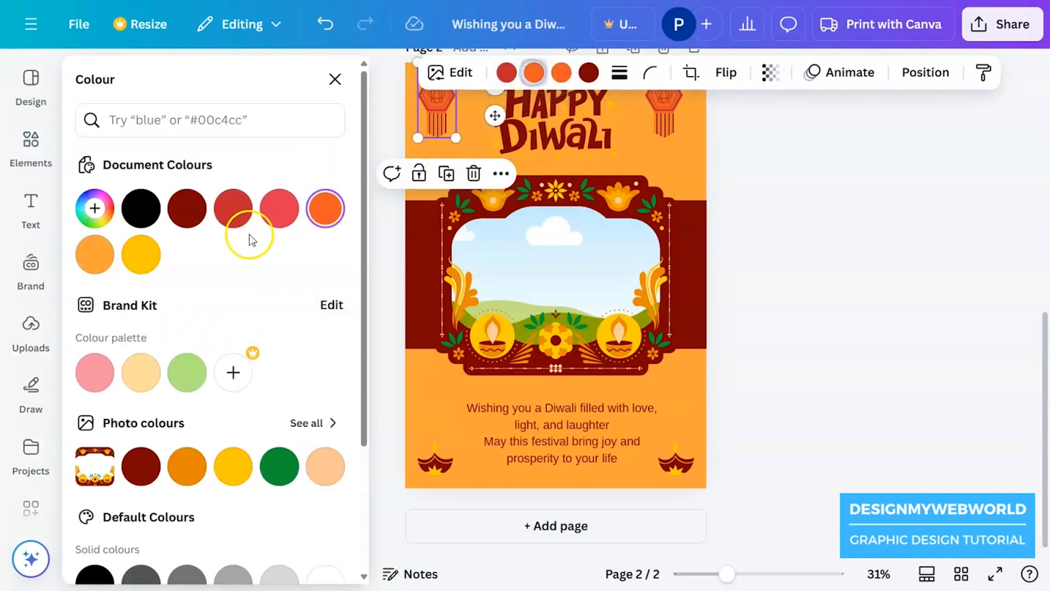
left_click(138, 253)
left_click(310, 381)
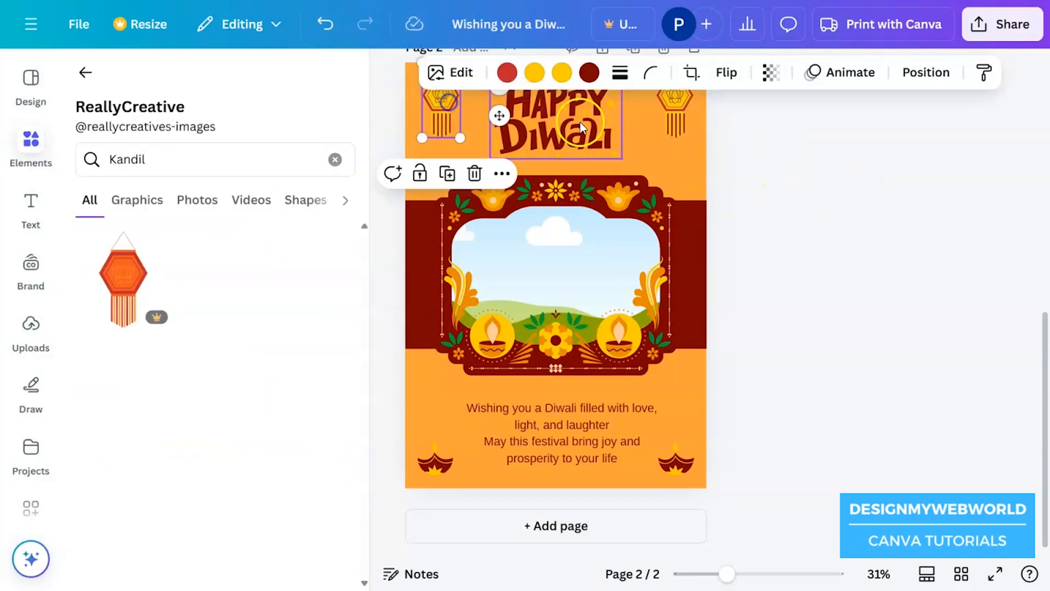
- Search the elements for "glitter" and add a gold speckle graphic to the card page
left_click(28, 155)
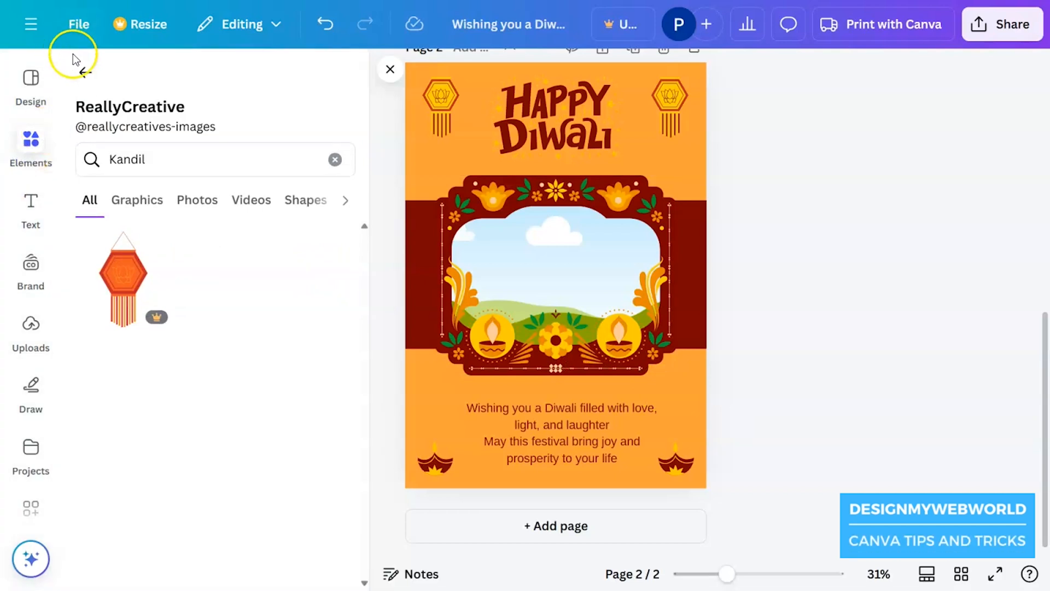
left_click(85, 71)
left_click(306, 80)
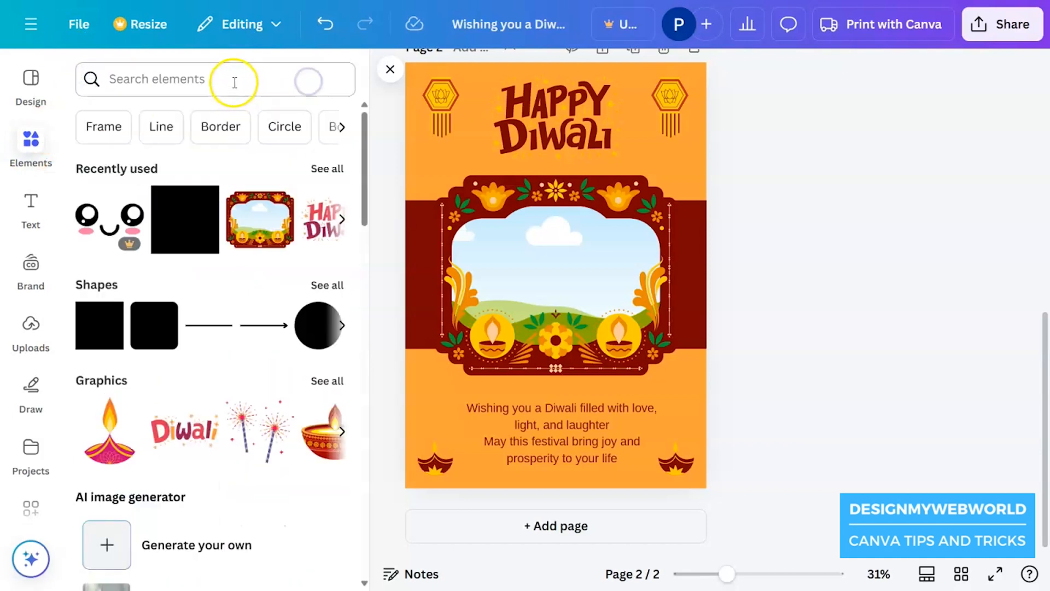
left_click(233, 78)
type("glitter")
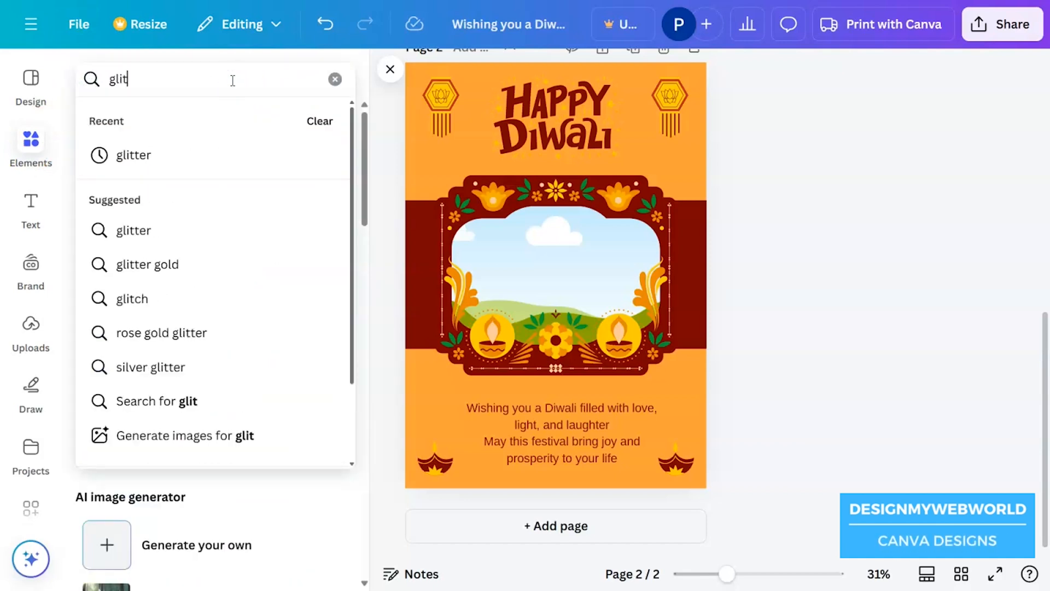
key("Return")
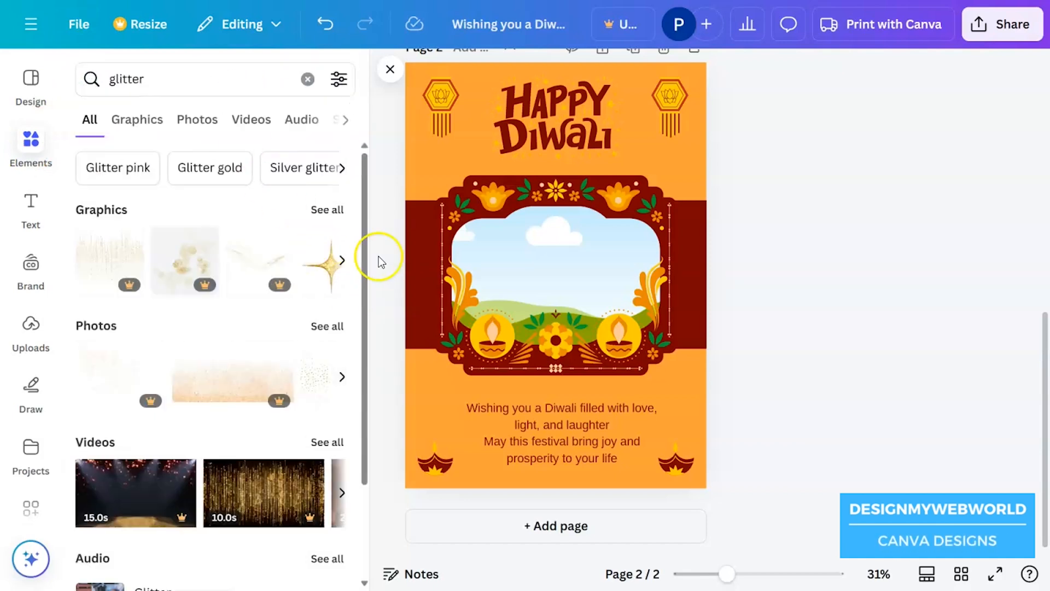
left_click(332, 210)
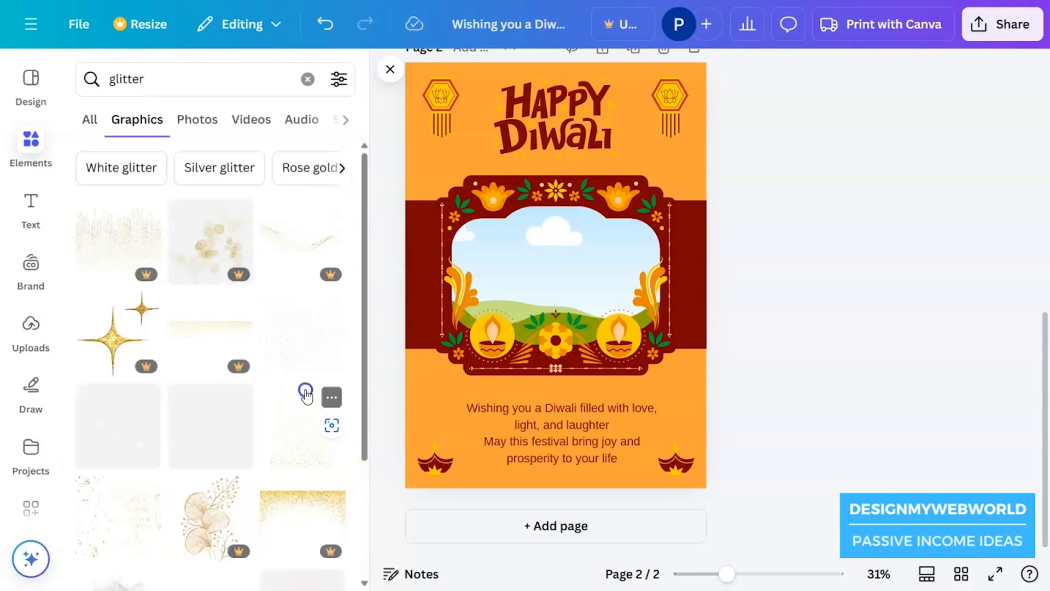
left_click(307, 394)
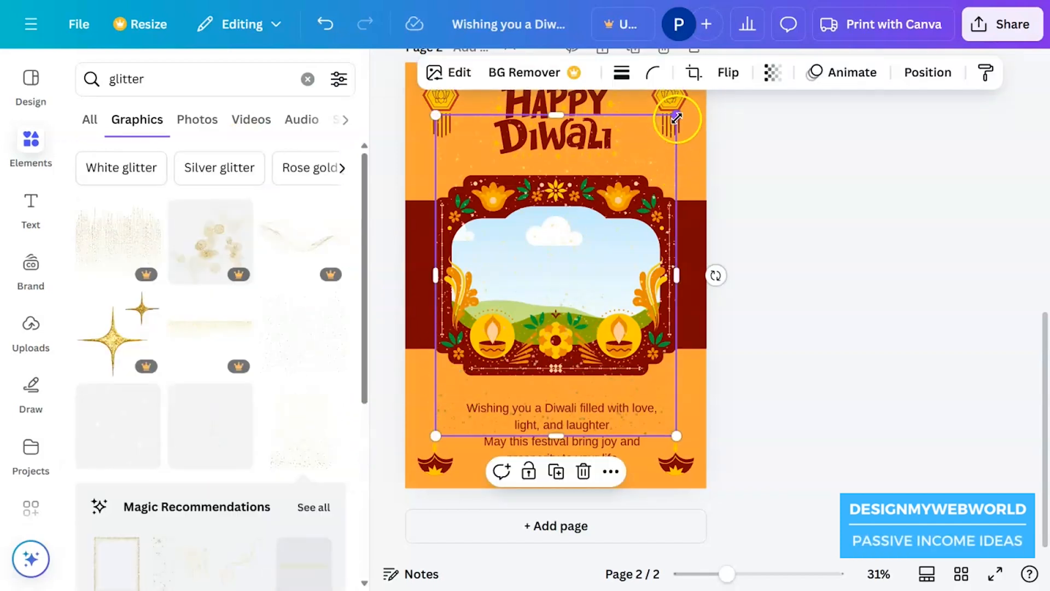
- Enlarge the glitter graphic to the full page width and move it down over the red band and the greeting message
left_click_drag(685, 116, 739, 104)
left_click_drag(635, 180, 634, 304)
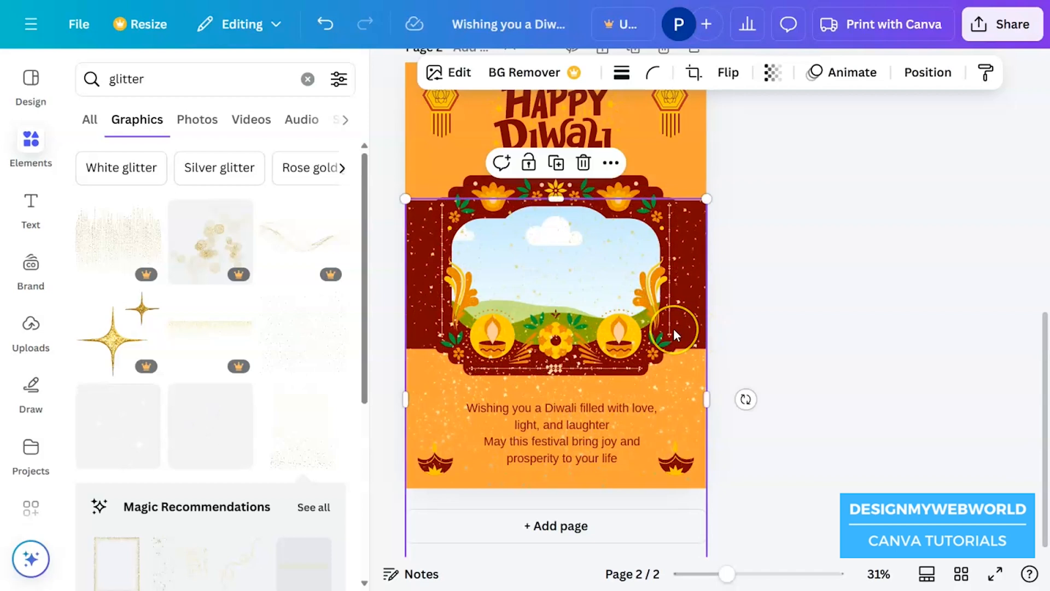
left_click(825, 339)
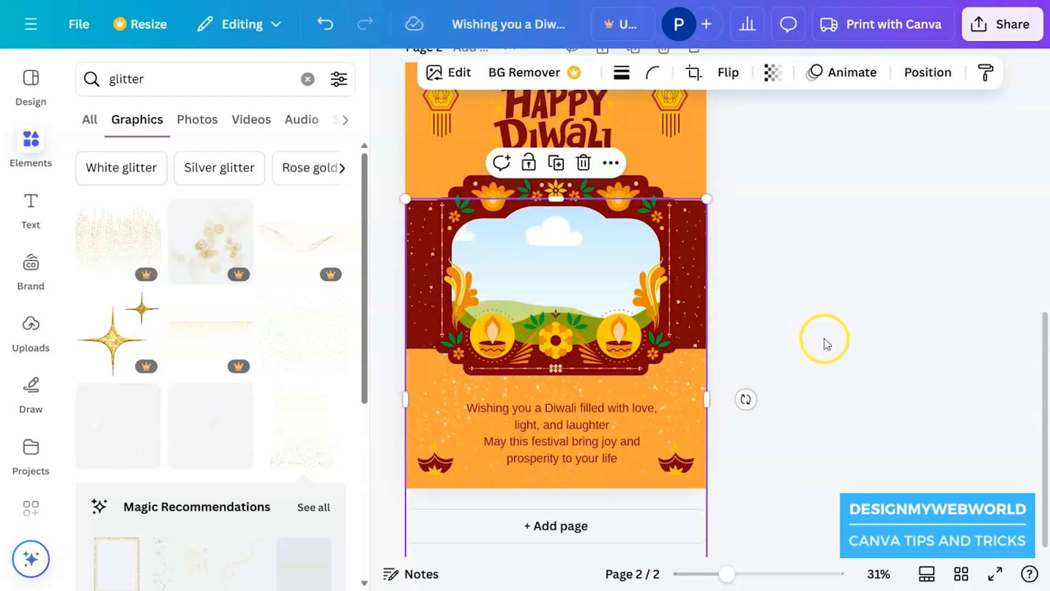
- Make the glitter graphic over the lower part of the card more transparent
left_click(772, 72)
left_click(764, 143)
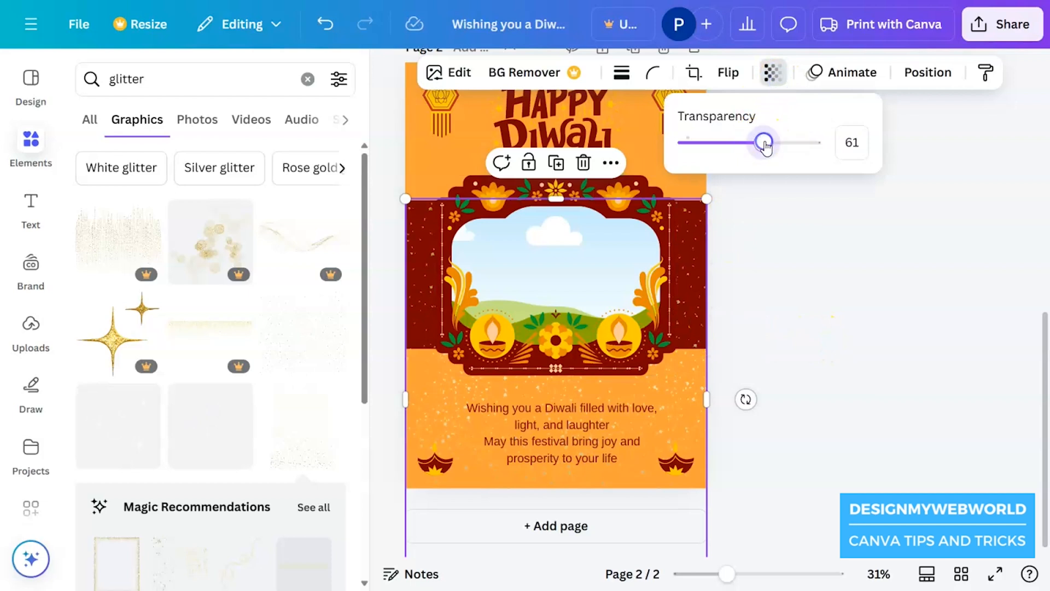
left_click_drag(737, 155, 741, 148)
left_click(809, 306)
left_click(936, 283)
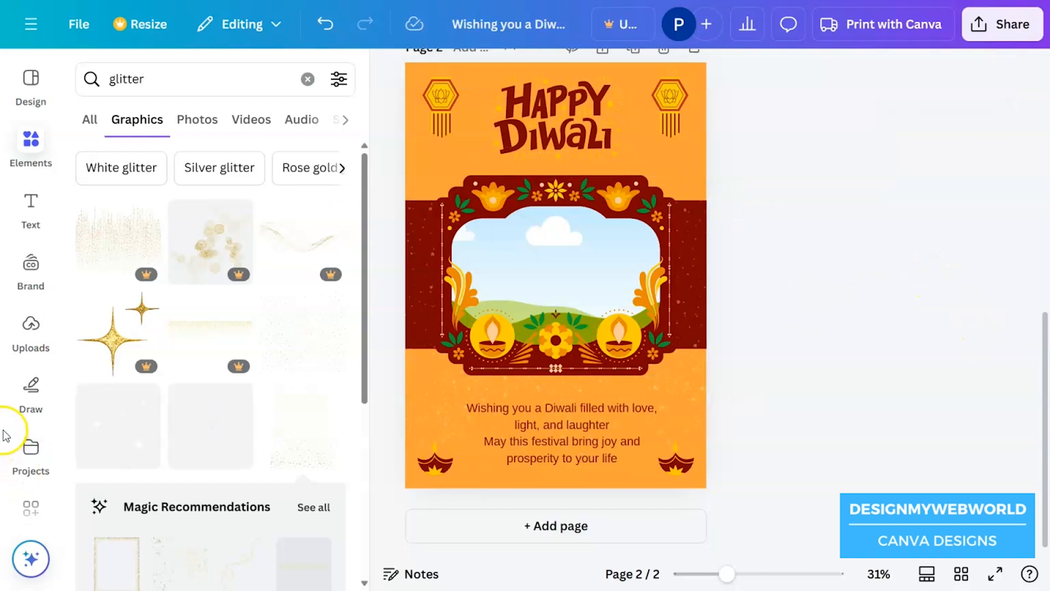
- Search the photo library for "diwali" and browse for a picture that suits the frame
scroll(11, 427, "down", 6)
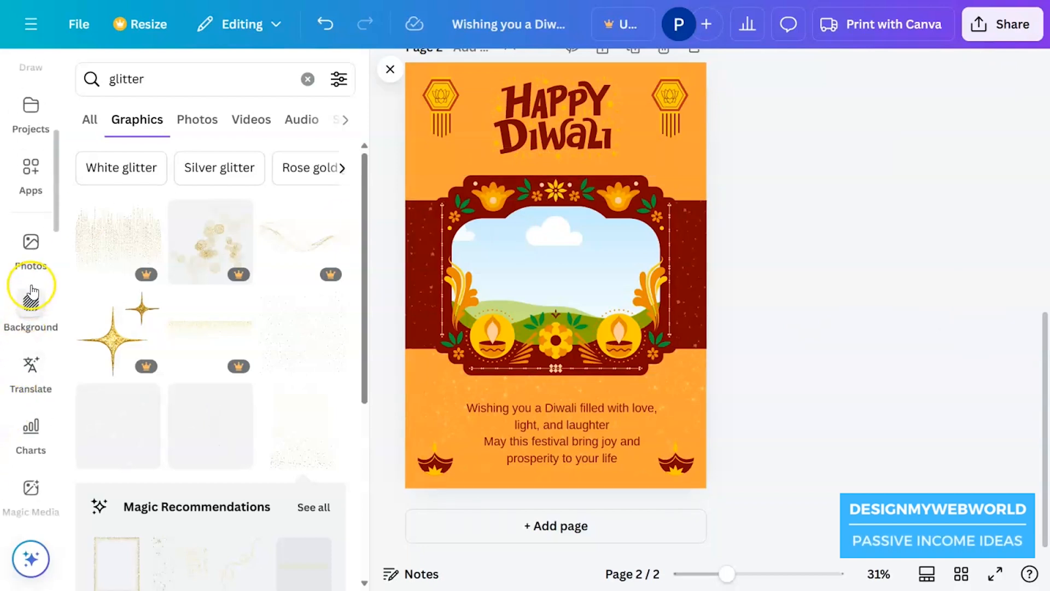
left_click(29, 247)
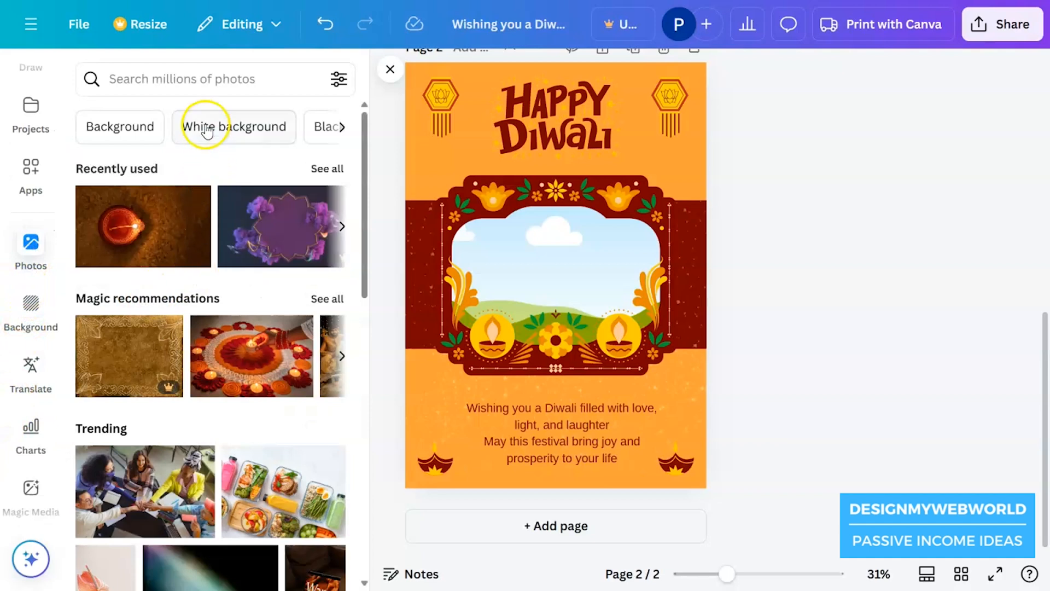
left_click(194, 78)
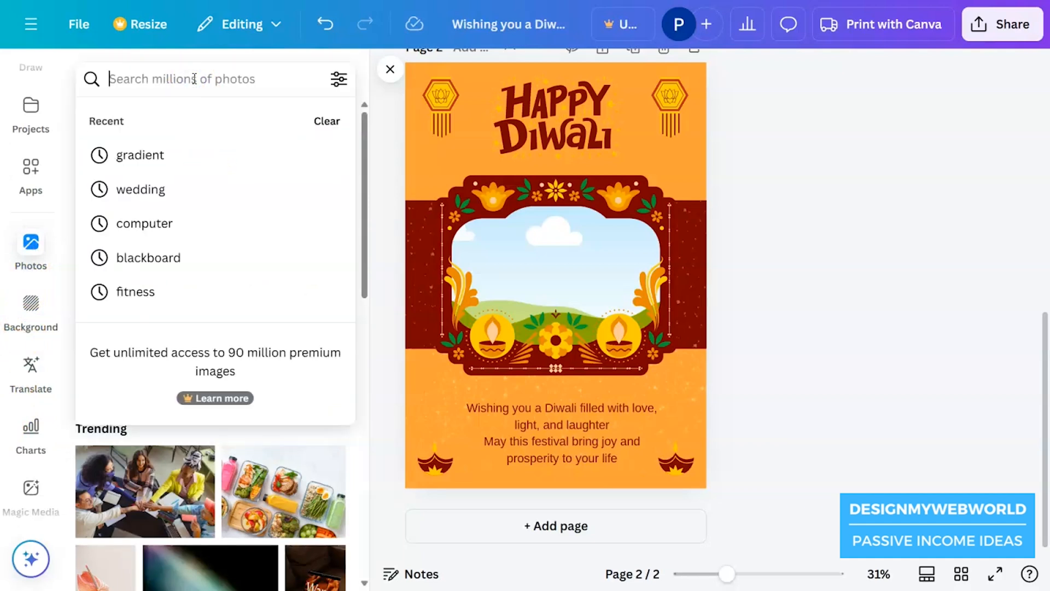
type("diwali")
key("Return")
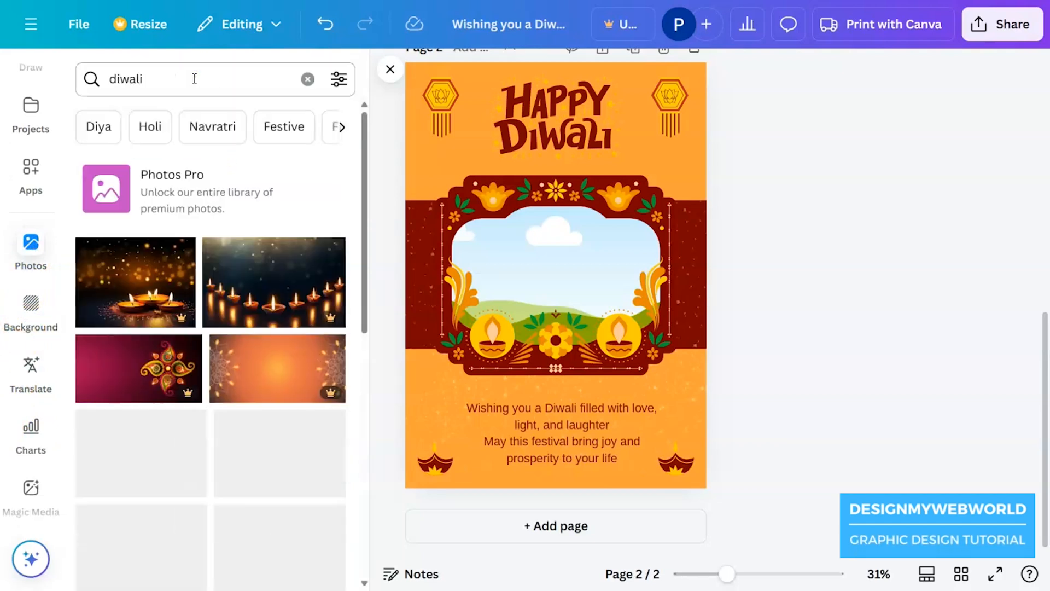
scroll(180, 438, "down", 5)
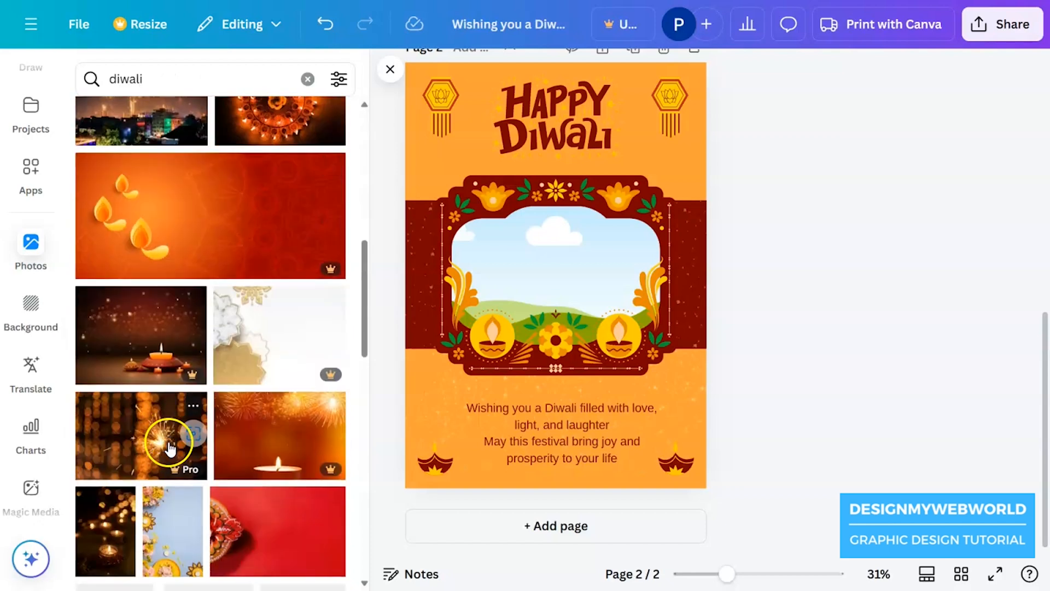
scroll(170, 449, "down", 5)
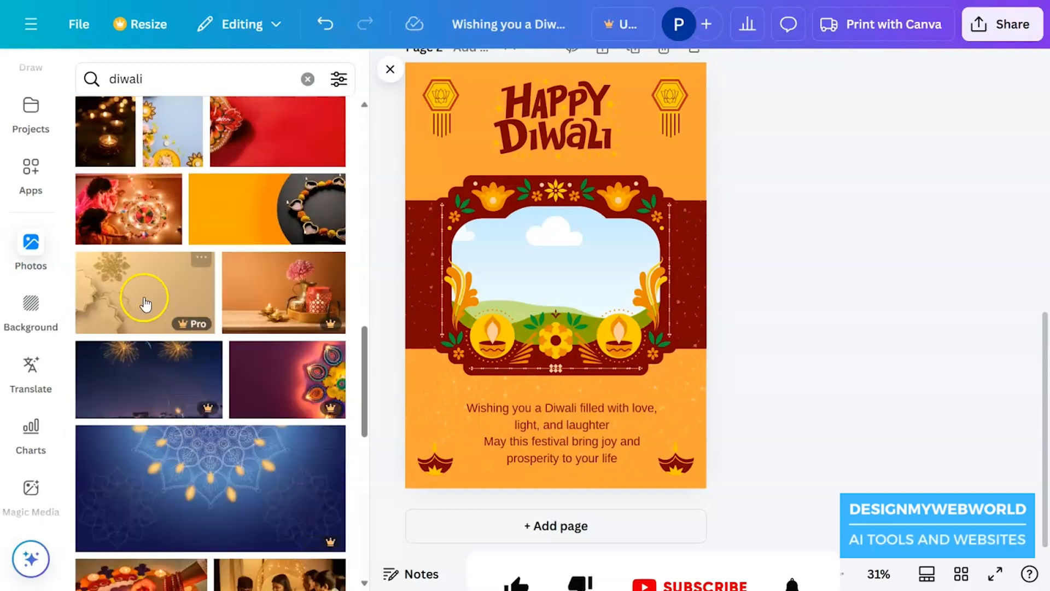
- Fill the decorative frame with the photo of women lighting a rangoli, then enlarge and reposition the photo inside it
left_click_drag(105, 206, 539, 268)
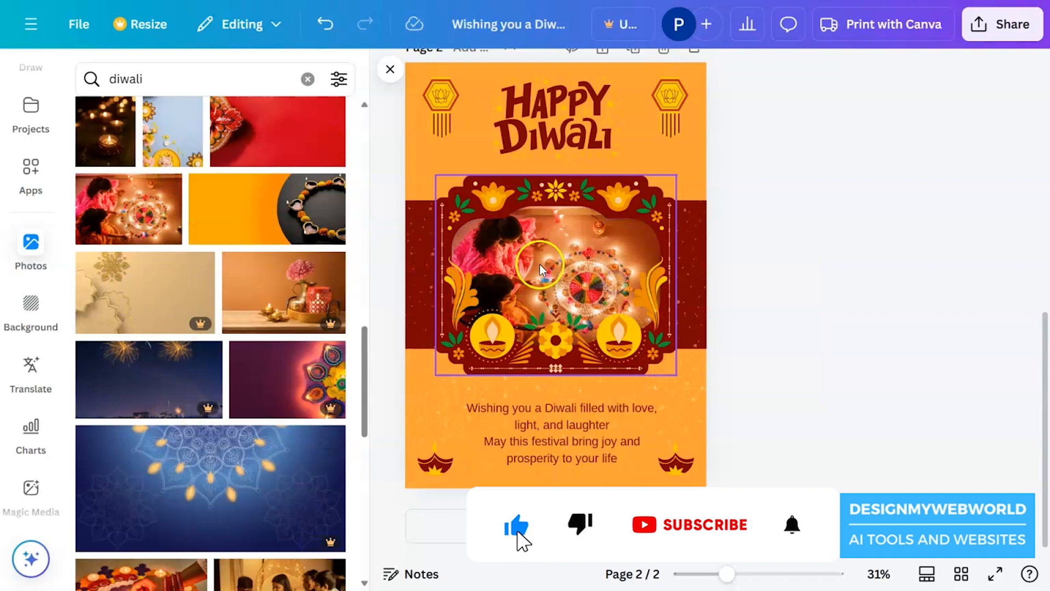
double_click(539, 268)
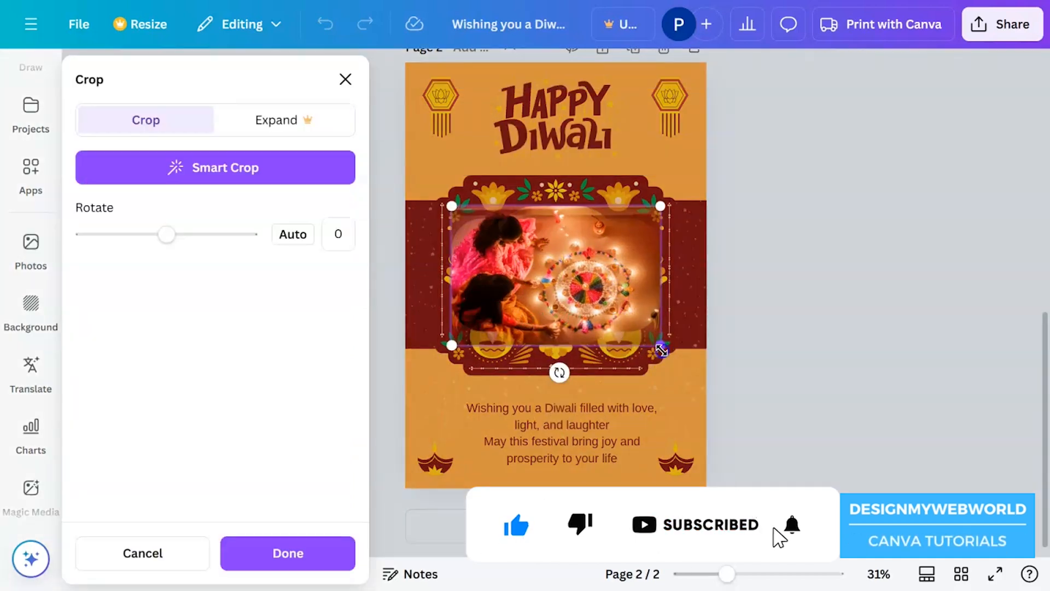
left_click_drag(661, 350, 772, 427)
left_click_drag(581, 321, 614, 298)
left_click(856, 354)
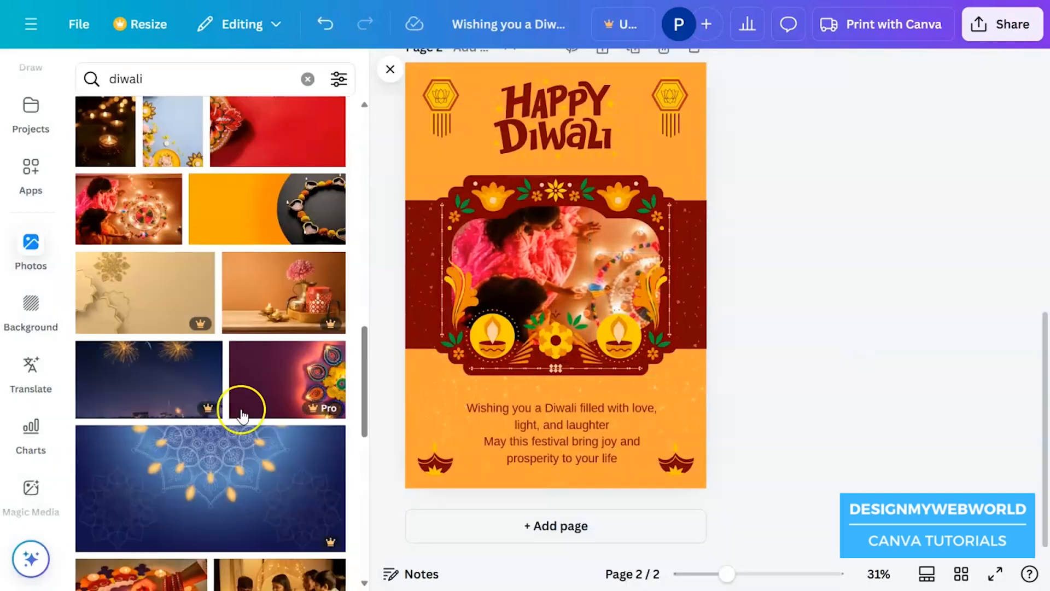
- Replace the photo in the frame with the one of a smiling group holding lights
scroll(95, 426, "down", 5)
left_click_drag(326, 340, 515, 267)
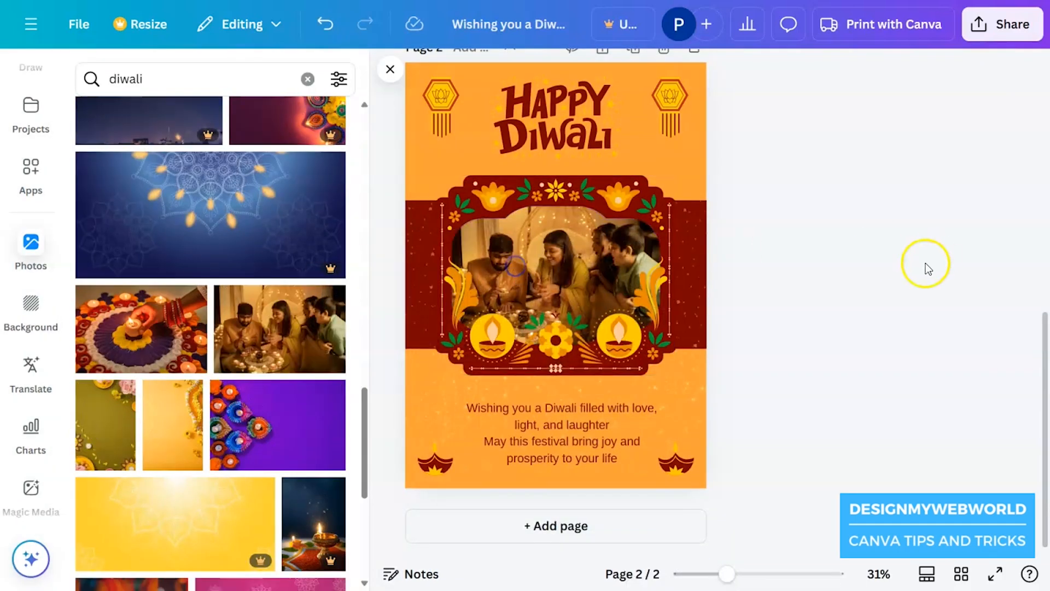
left_click(555, 268)
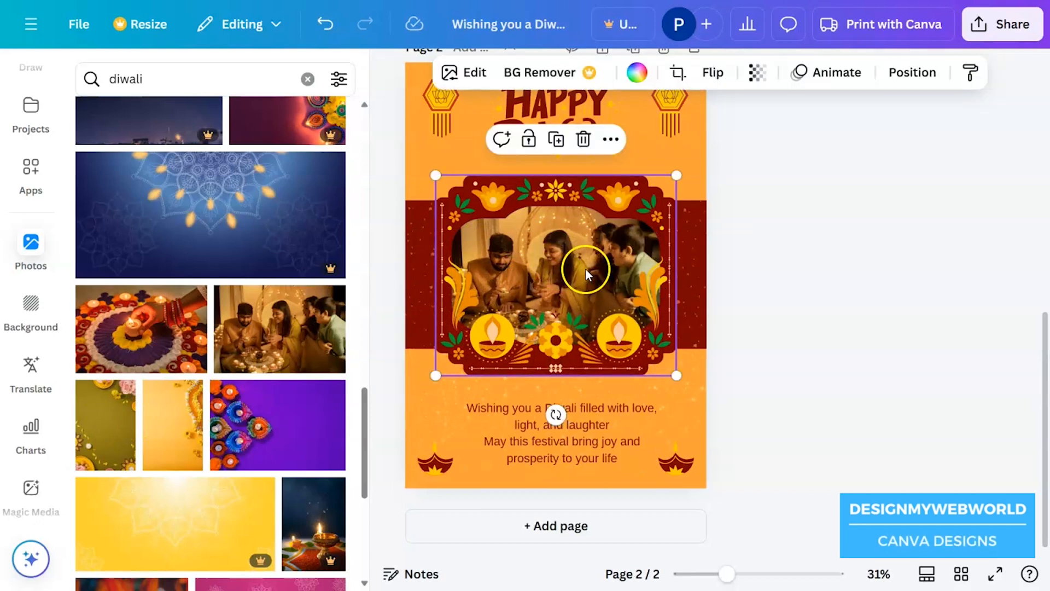
left_click(846, 296)
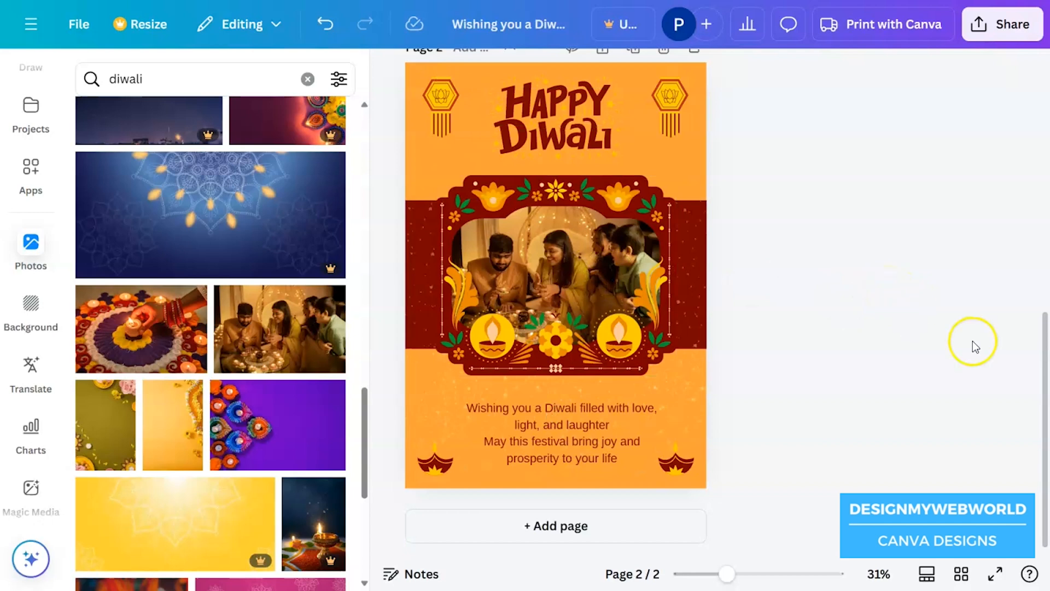
- Open the poster printing options for page 2 and review the offered sizes and quantity
left_click(912, 36)
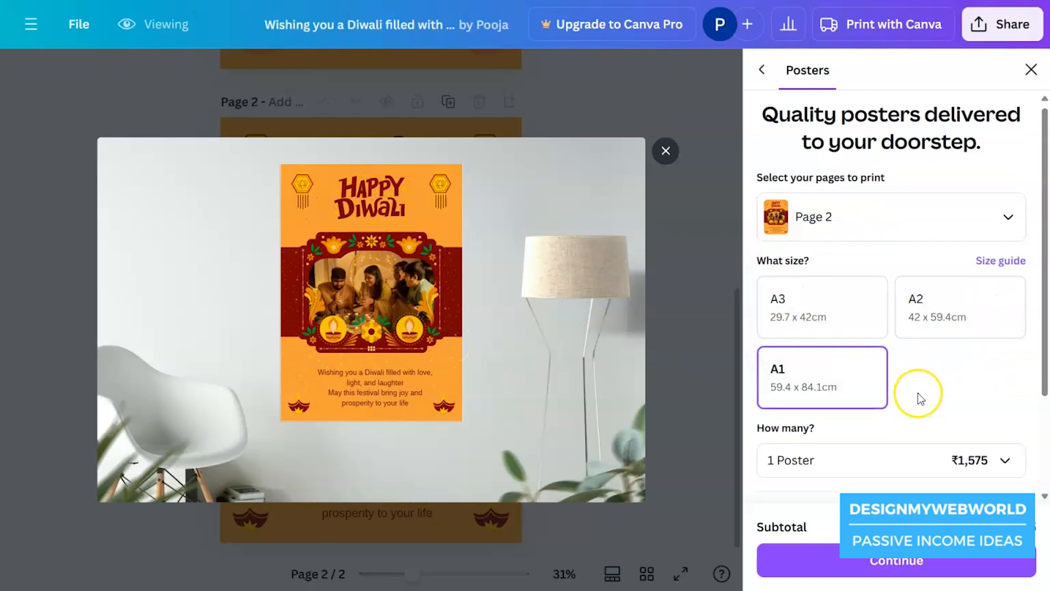
scroll(918, 393, "down", 2)
scroll(918, 392, "up", 2)
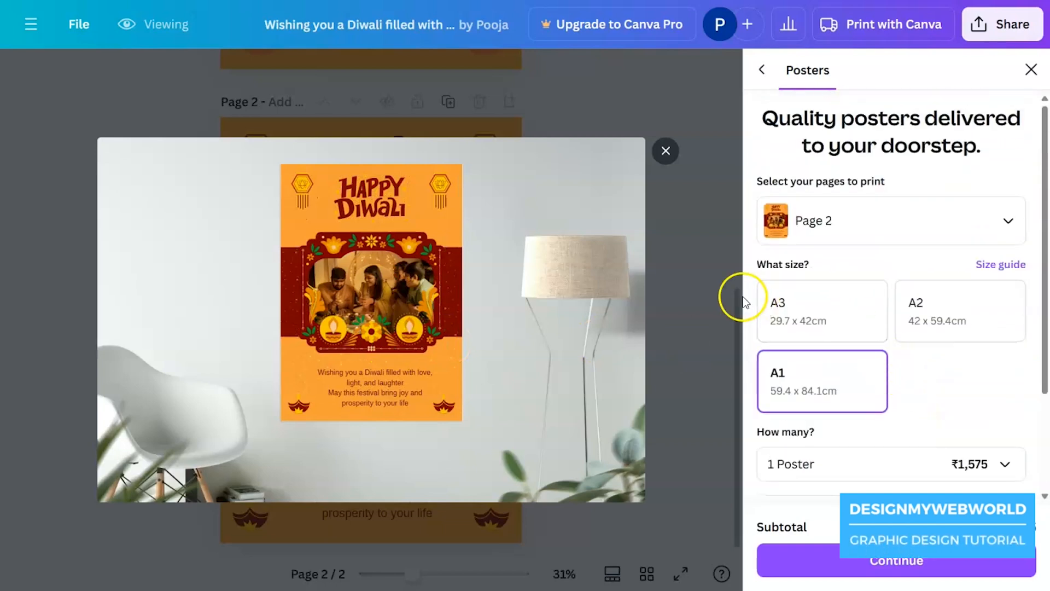